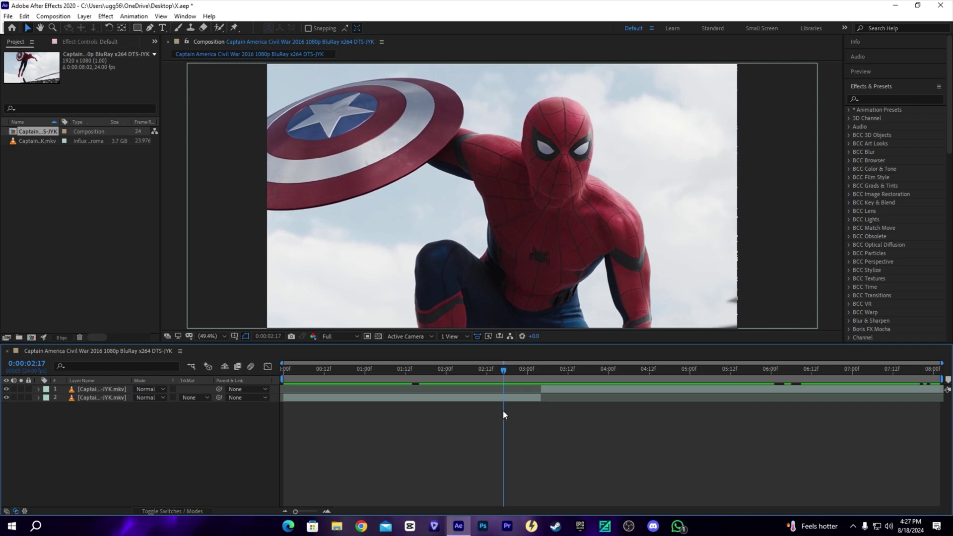
# - Review the clip in the timeline and check the composition's resolution and frame rate in its settings
pyautogui.moveTo(503, 411); pyautogui.dragTo(939, 419)
pyautogui.rightClick(255, 416)
pyautogui.click(289, 327)
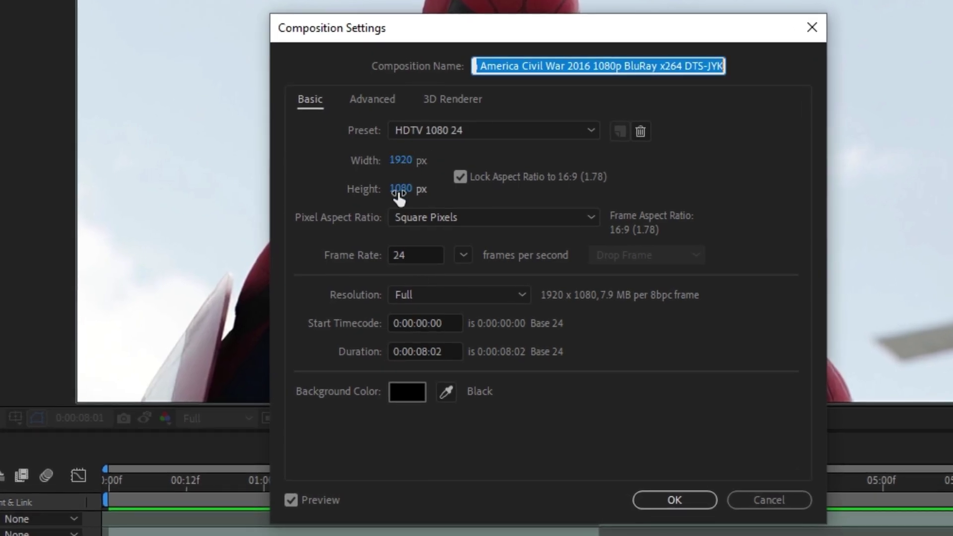
pyautogui.click(648, 499)
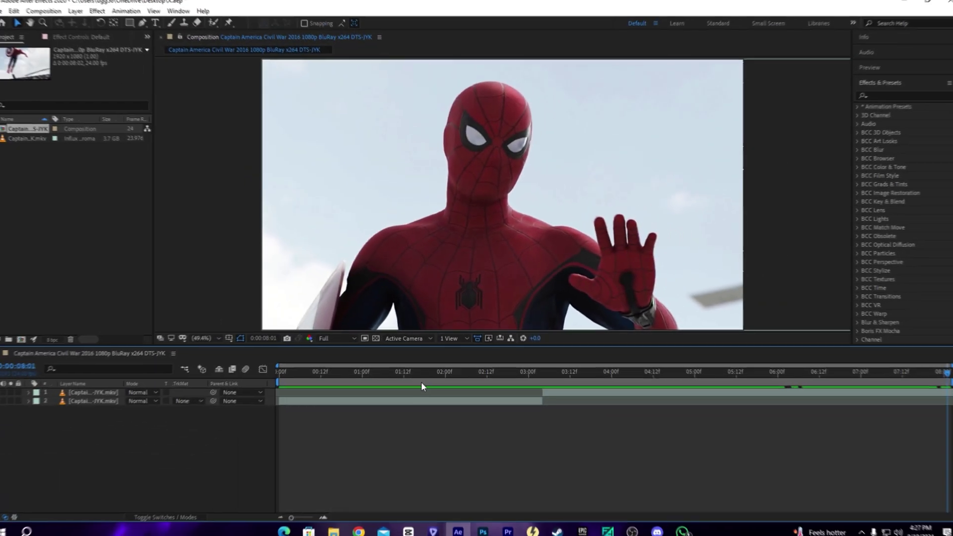
# - Add the composition to the render queue and set its output file name to CLIP in AVI format
pyautogui.moveTo(420, 386); pyautogui.dragTo(883, 376)
pyautogui.hotkey('ctrl', 'm')
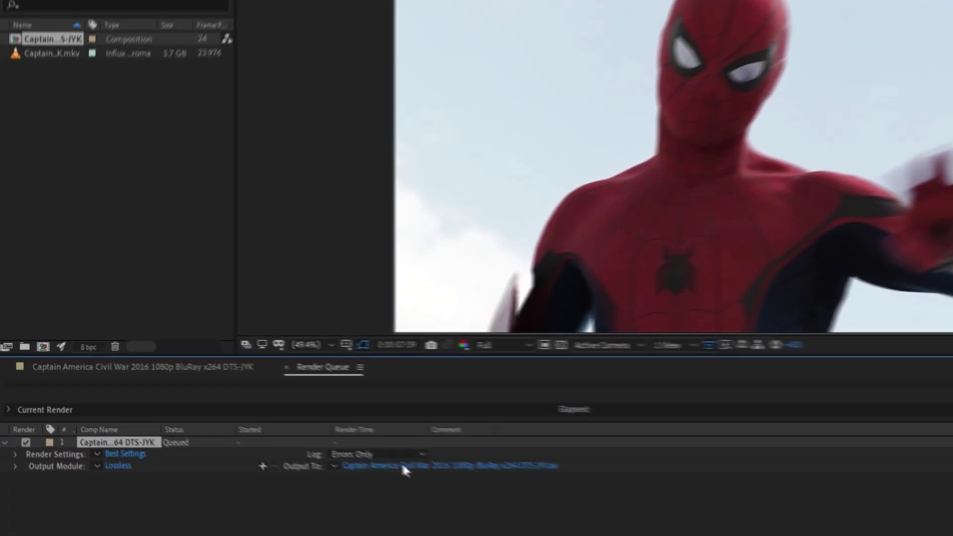
pyautogui.click(276, 417)
pyautogui.write('CLIP')
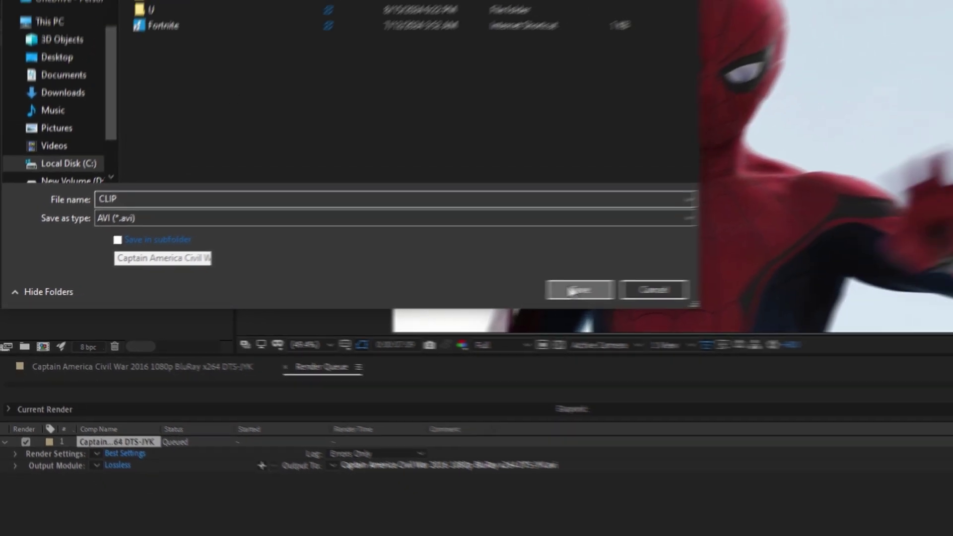
pyautogui.press('Return')
# - Accept the Lossless AVI output module settings and render the queued composition
pyautogui.click(149, 506)
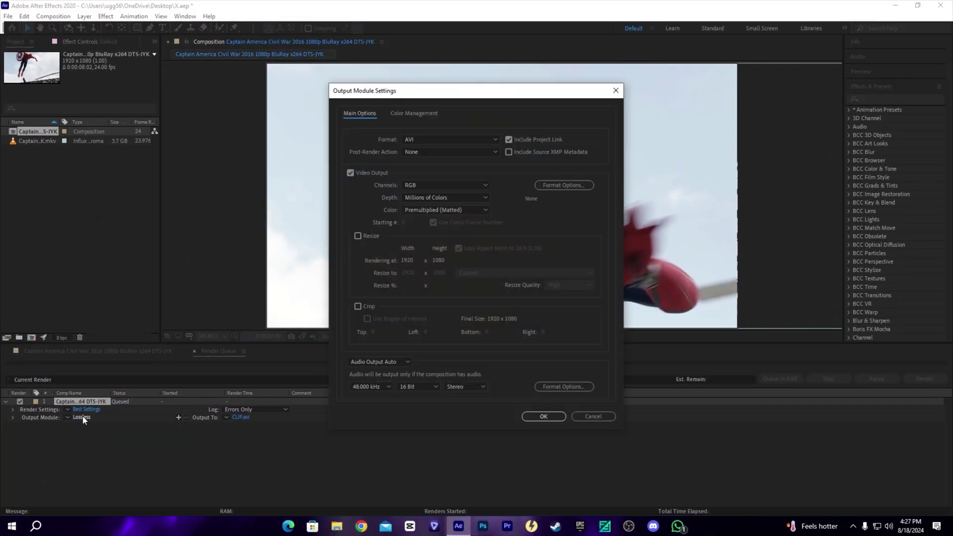
pyautogui.click(541, 417)
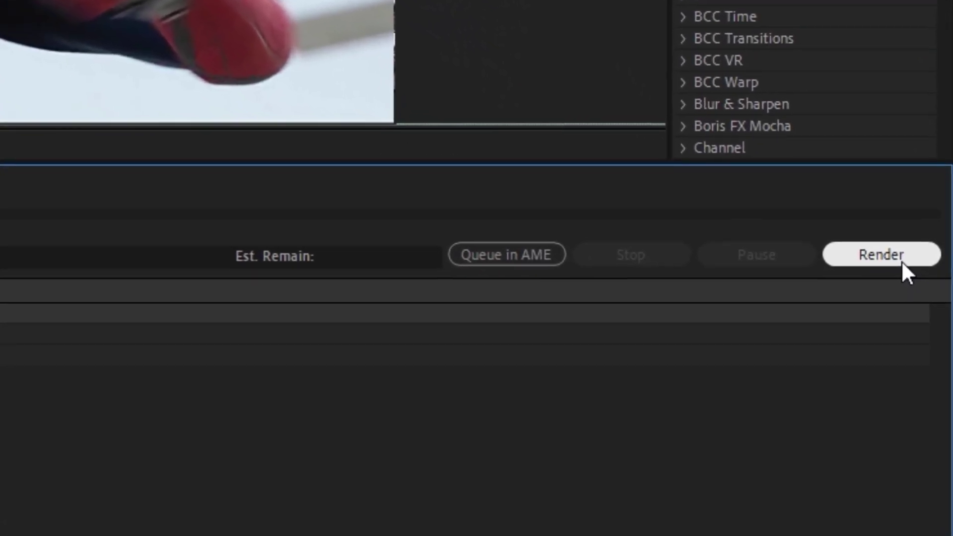
pyautogui.click(900, 258)
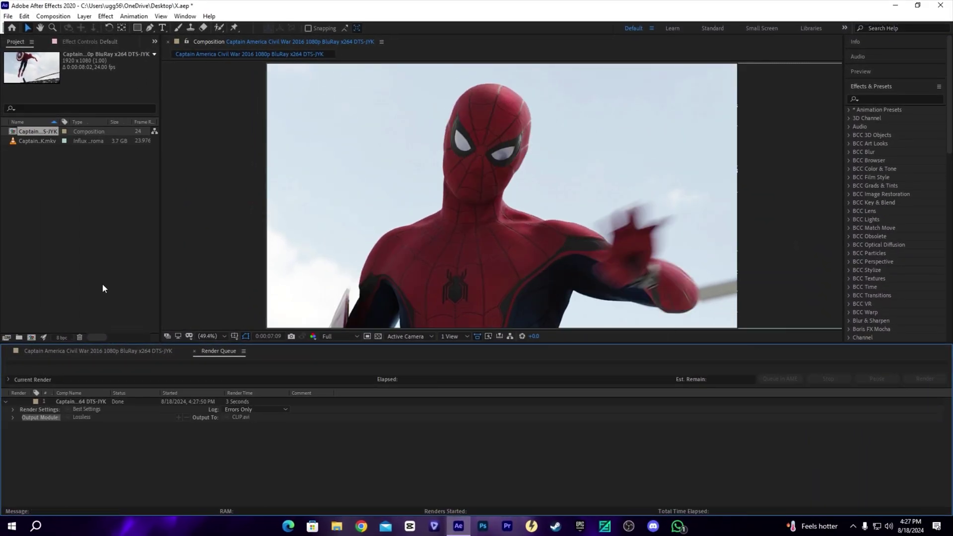
# - Switch to Topaz Video AI, import CLIP.avi and dismiss the update notice
pyautogui.click(195, 352)
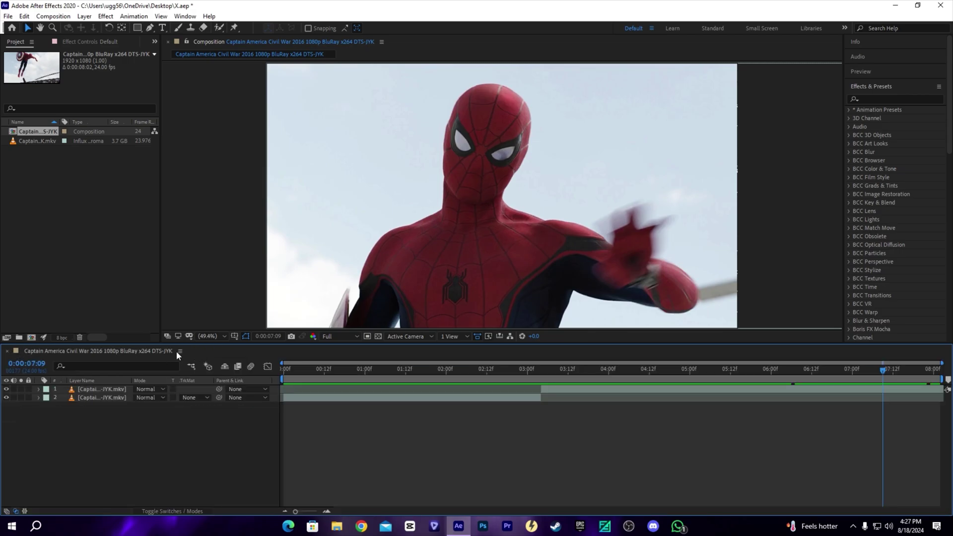
pyautogui.click(897, 8)
pyautogui.rightClick(648, 180)
pyautogui.click(596, 209)
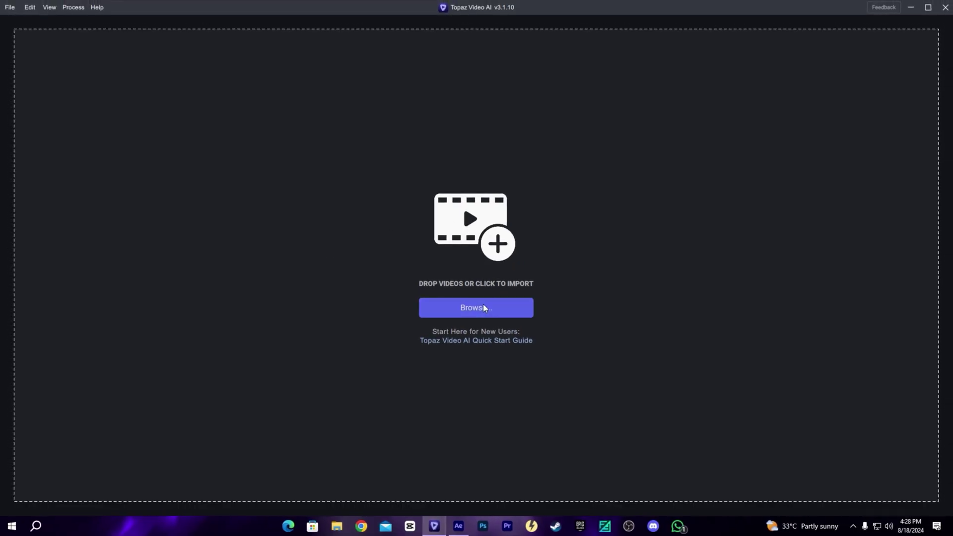
pyautogui.click(485, 307)
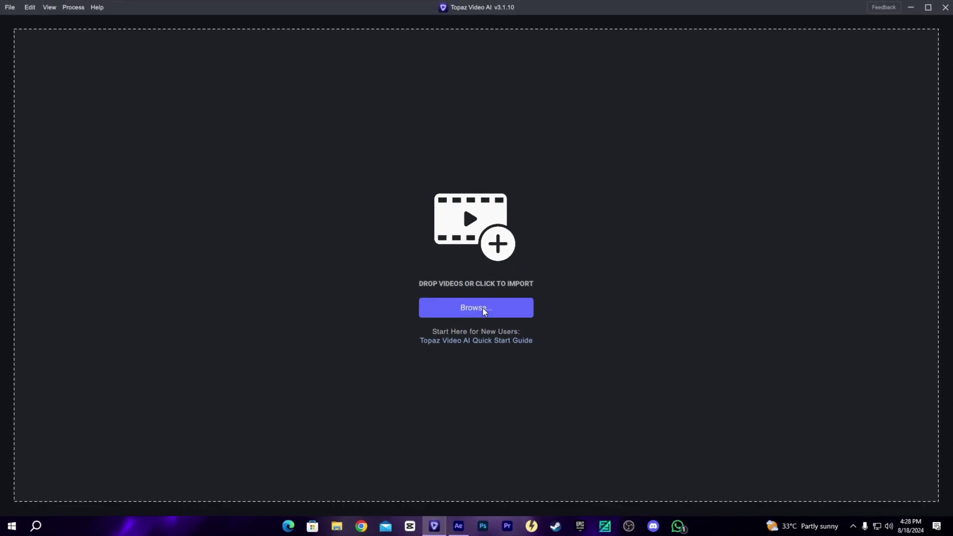
pyautogui.click(136, 180)
pyautogui.doubleClick(135, 177)
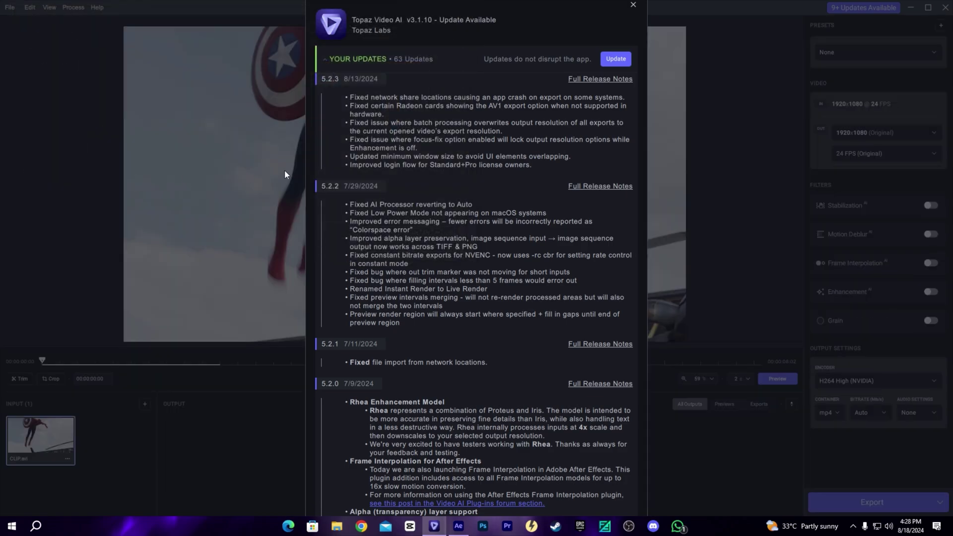
pyautogui.click(632, 4)
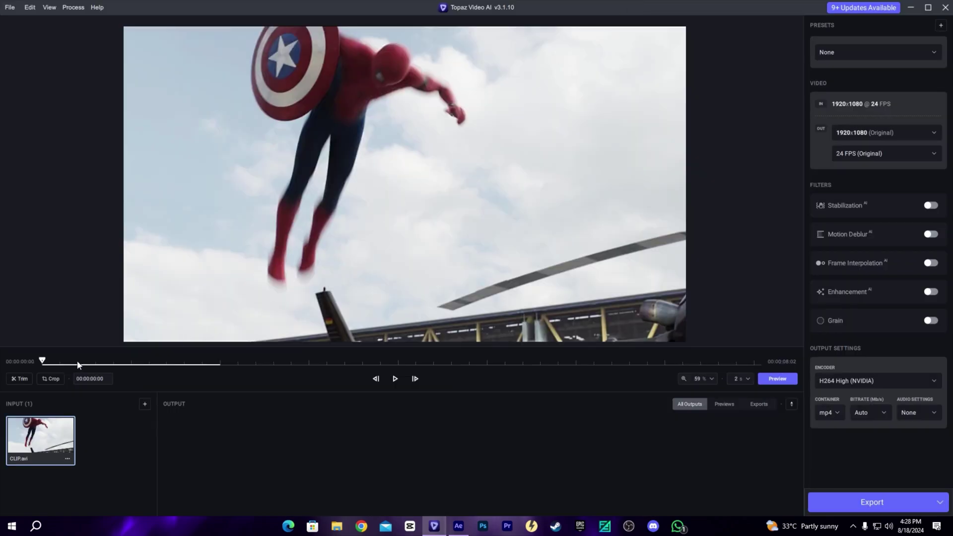
# - Set the video output to 2x Upscale (3840x2160) and the frame rate to 60 FPS
pyautogui.moveTo(76, 361); pyautogui.dragTo(282, 360)
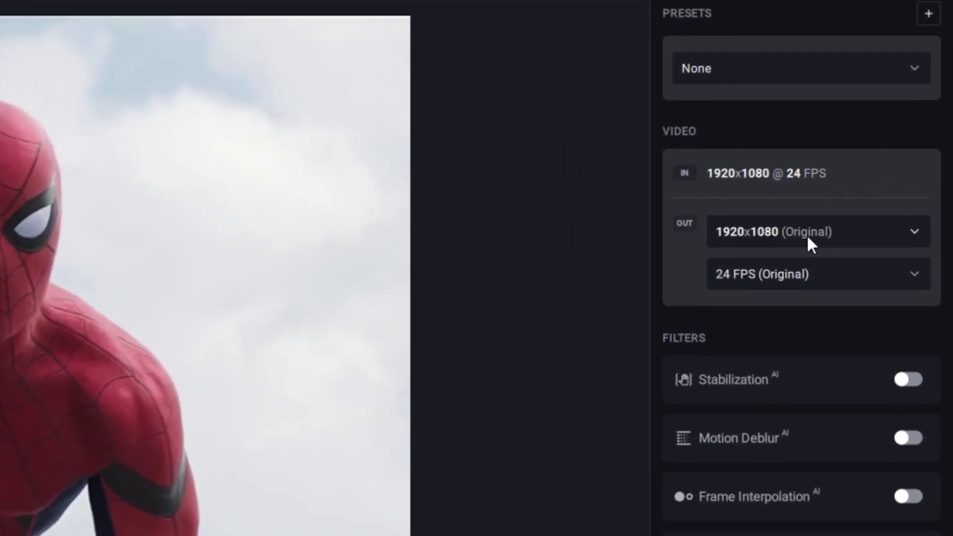
pyautogui.click(881, 134)
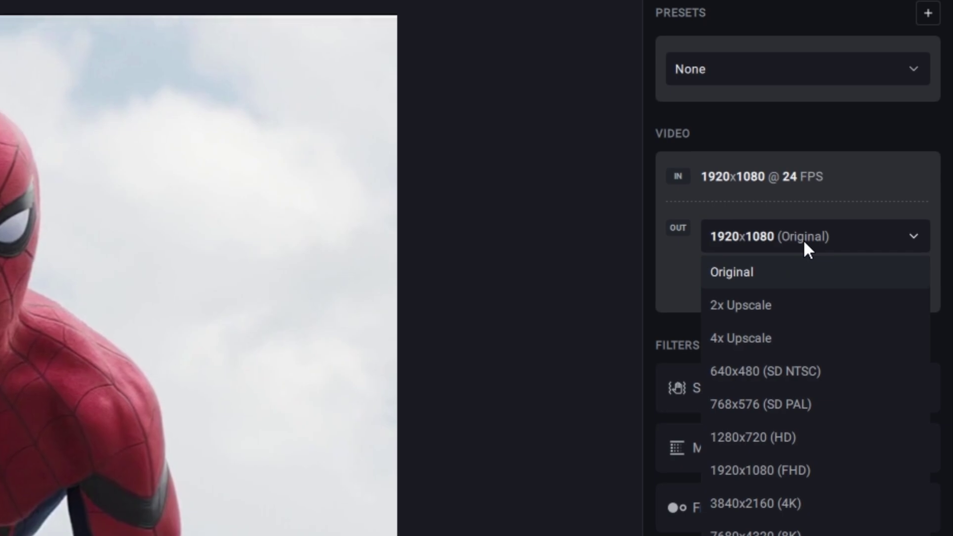
pyautogui.click(749, 315)
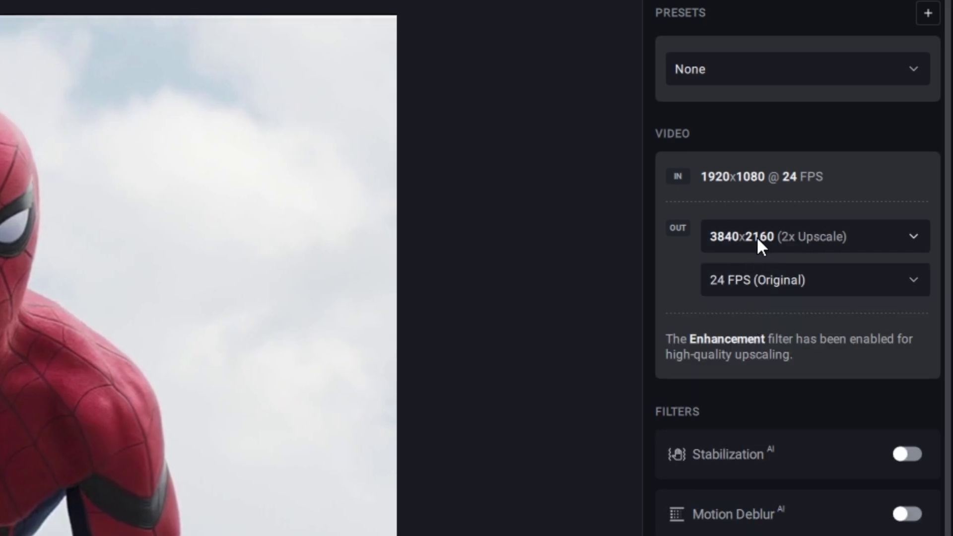
pyautogui.click(746, 294)
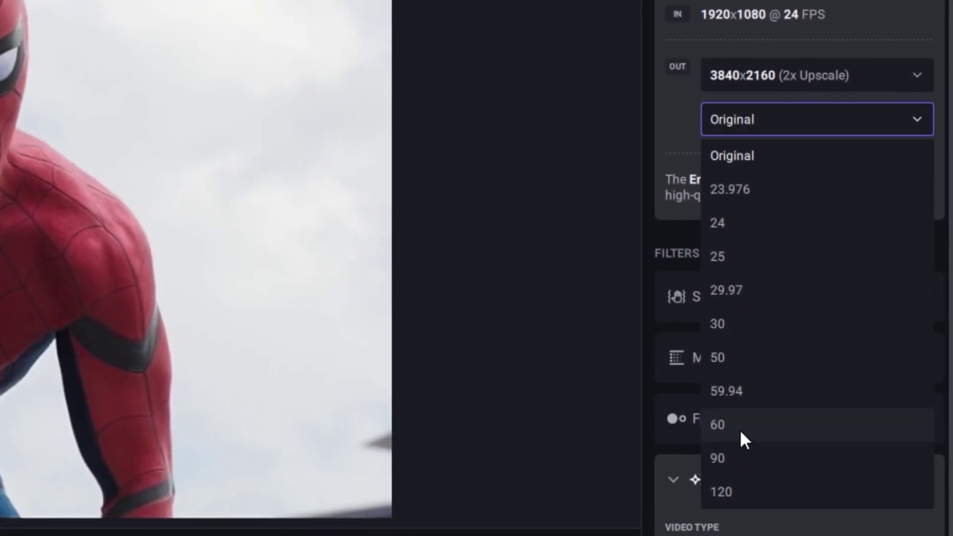
pyautogui.click(738, 426)
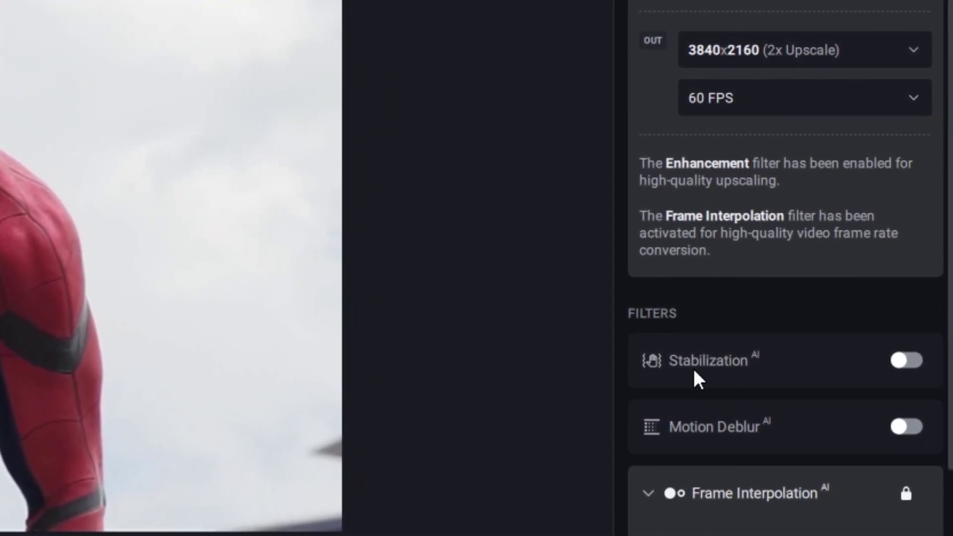
# - Choose Chronos Fast as the AI model for frame interpolation
pyautogui.scroll(-8, 713, 479)
pyautogui.click(718, 246)
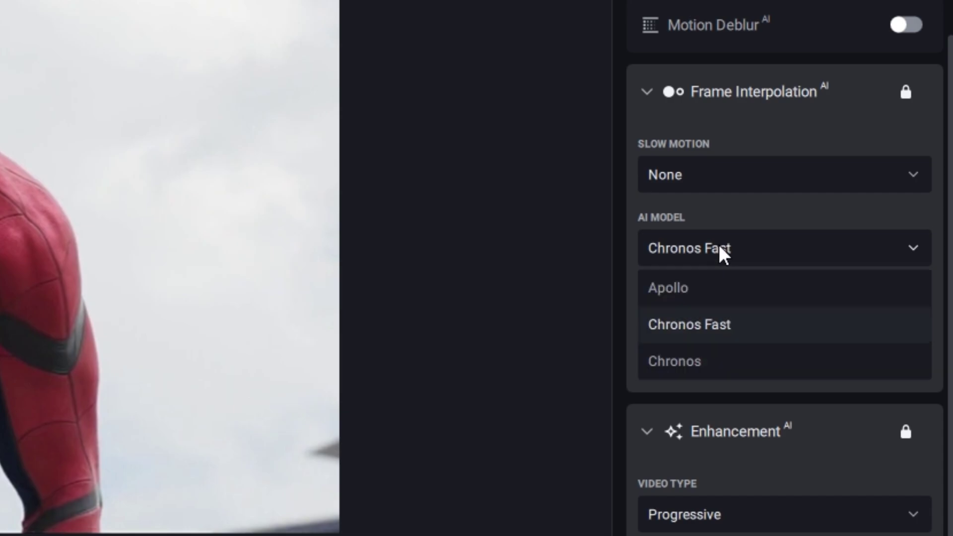
pyautogui.click(708, 324)
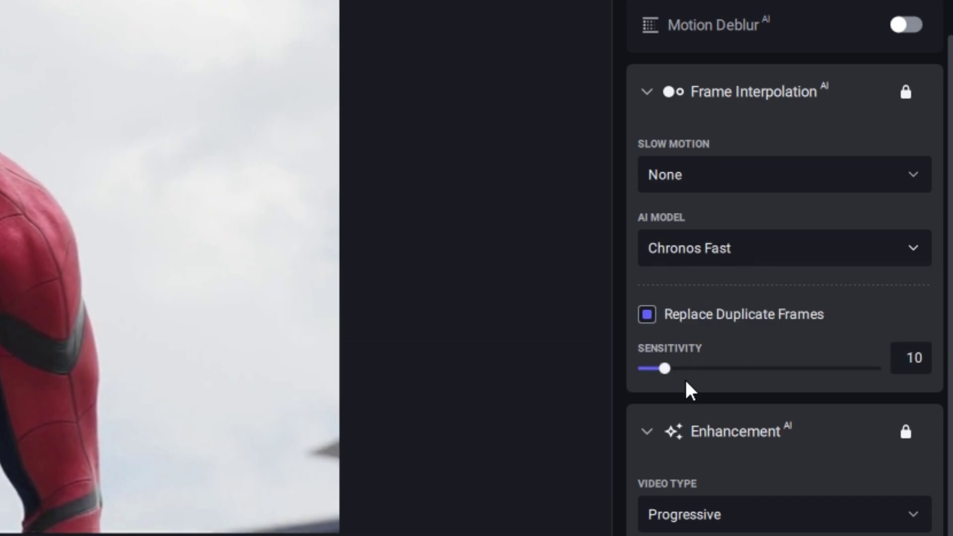
# - Switch the Proteus enhancement parameters to Manual with Revert Compression 60, Recover Details 80 and Sharpen 40
pyautogui.scroll(-5, 684, 389)
pyautogui.click(662, 449)
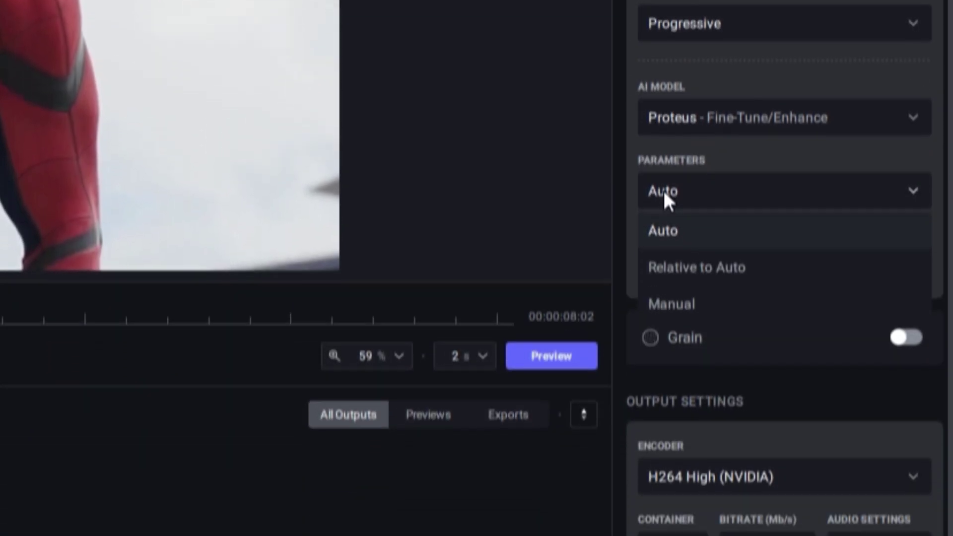
pyautogui.click(698, 227)
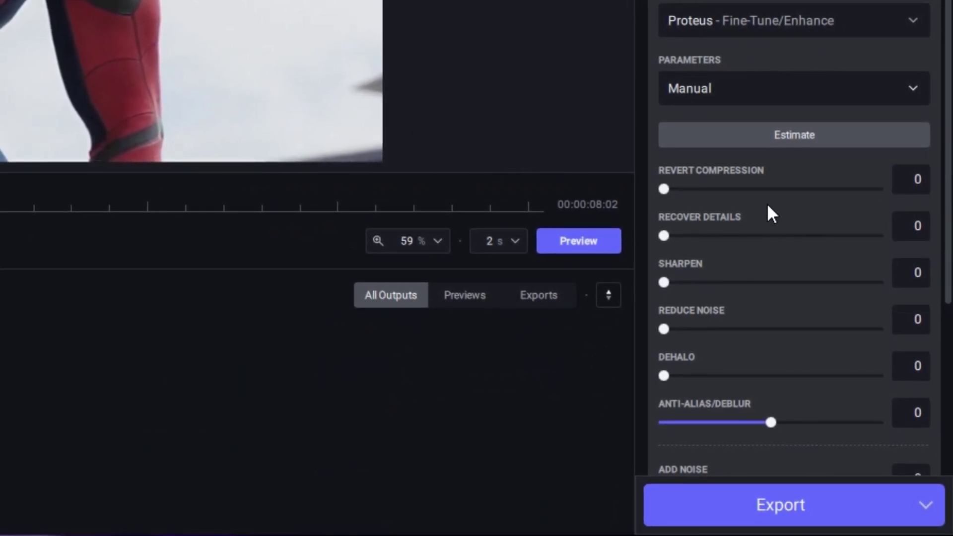
pyautogui.moveTo(742, 188); pyautogui.dragTo(793, 192)
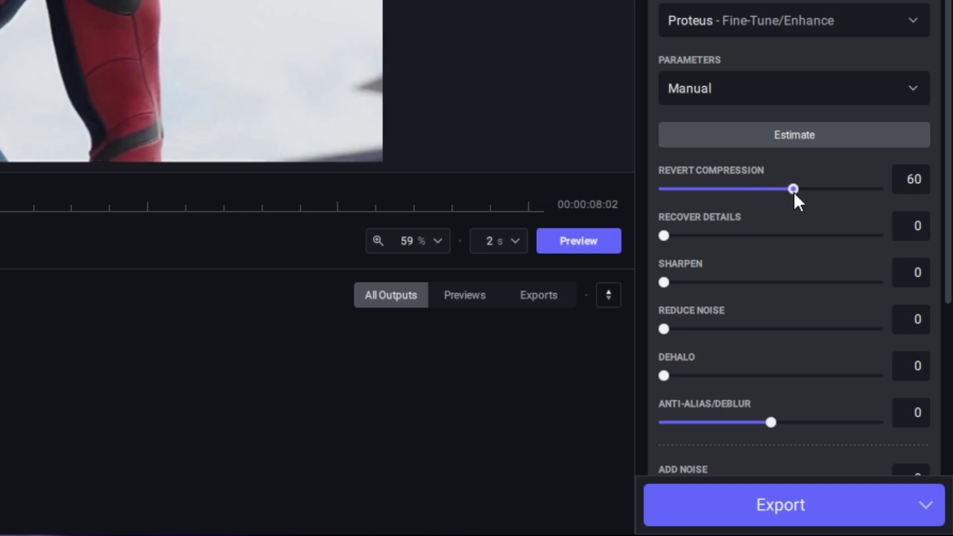
pyautogui.moveTo(780, 236); pyautogui.dragTo(835, 235)
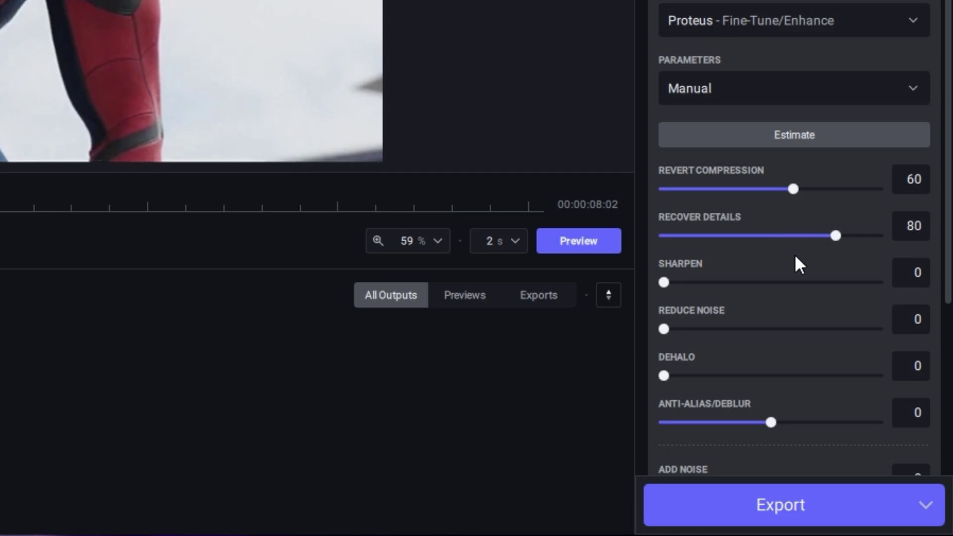
pyautogui.moveTo(716, 282); pyautogui.dragTo(751, 280)
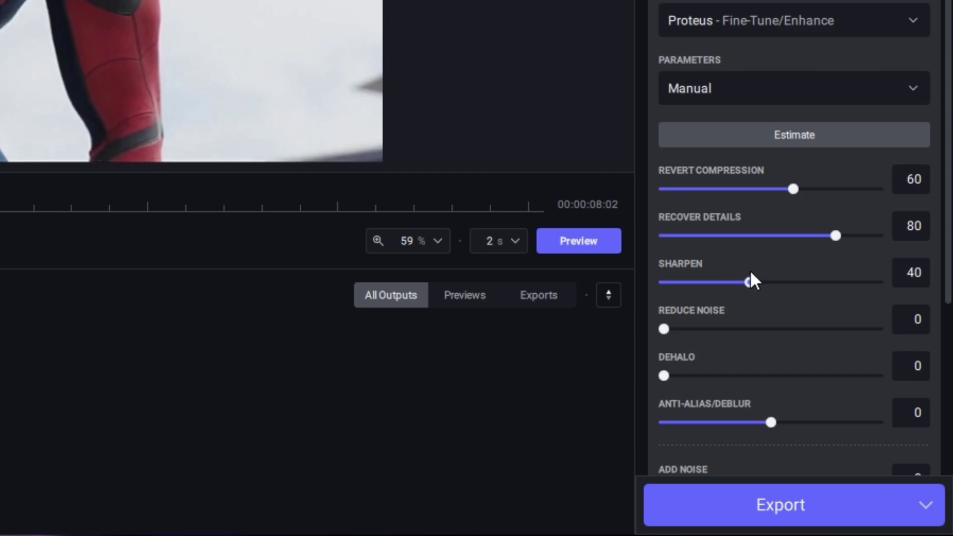
# - Set Reduce Noise to 30, Dehalo to 20 and Anti-Alias/Deblur to -30 for the enhancement
pyautogui.moveTo(696, 328); pyautogui.dragTo(719, 330)
pyautogui.moveTo(719, 330); pyautogui.dragTo(727, 331)
pyautogui.moveTo(657, 375); pyautogui.dragTo(706, 375)
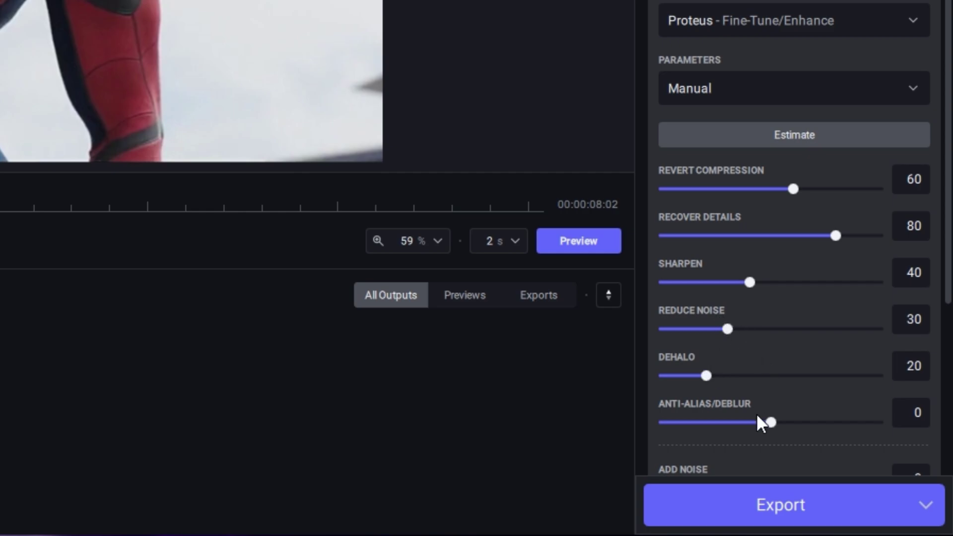
pyautogui.moveTo(752, 421)
pyautogui.mouseDown()
pyautogui.moveTo(726, 421)
pyautogui.moveTo(739, 421)
pyautogui.mouseUp()
# - Set the output encoder to H265 Main (NVIDIA)
pyautogui.scroll(-6, 802, 255)
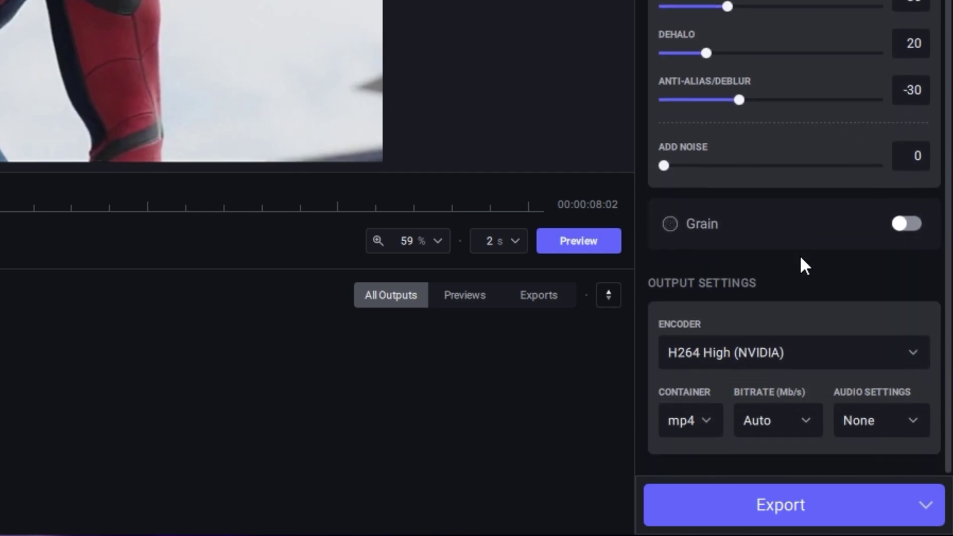
pyautogui.click(851, 353)
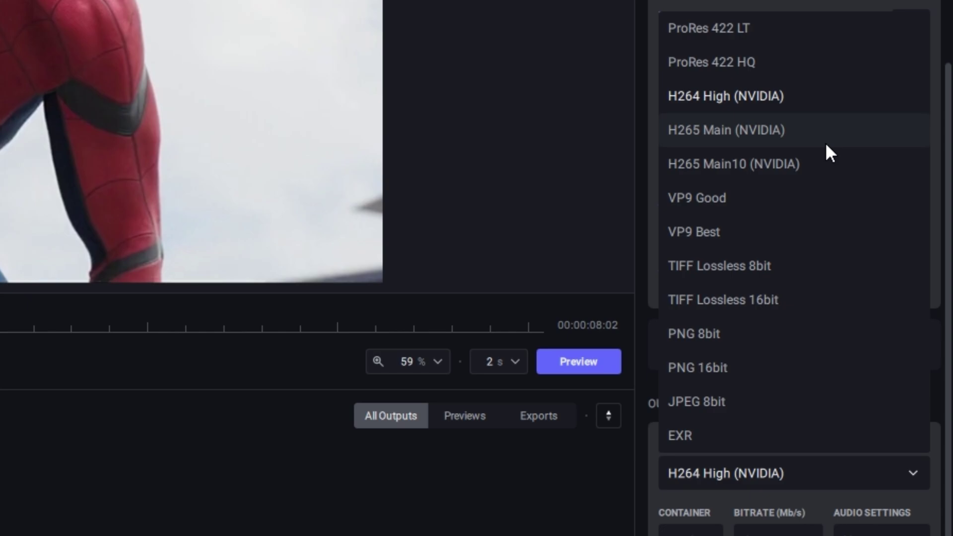
pyautogui.click(826, 144)
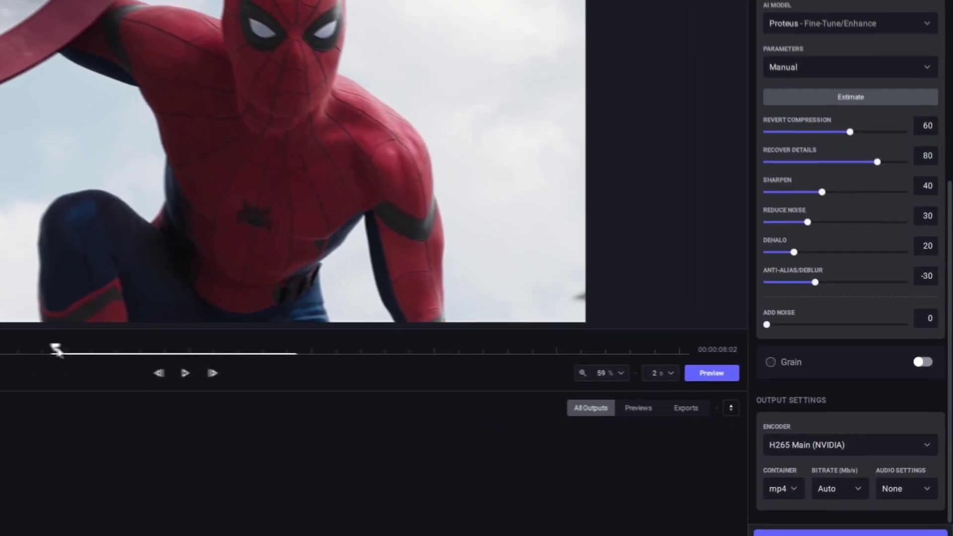
# - Generate a 2-second preview from 00:00:04:05 and compare the enhanced mask details with the original up close
pyautogui.moveTo(55, 349); pyautogui.dragTo(273, 349)
pyautogui.moveTo(459, 360); pyautogui.dragTo(417, 361)
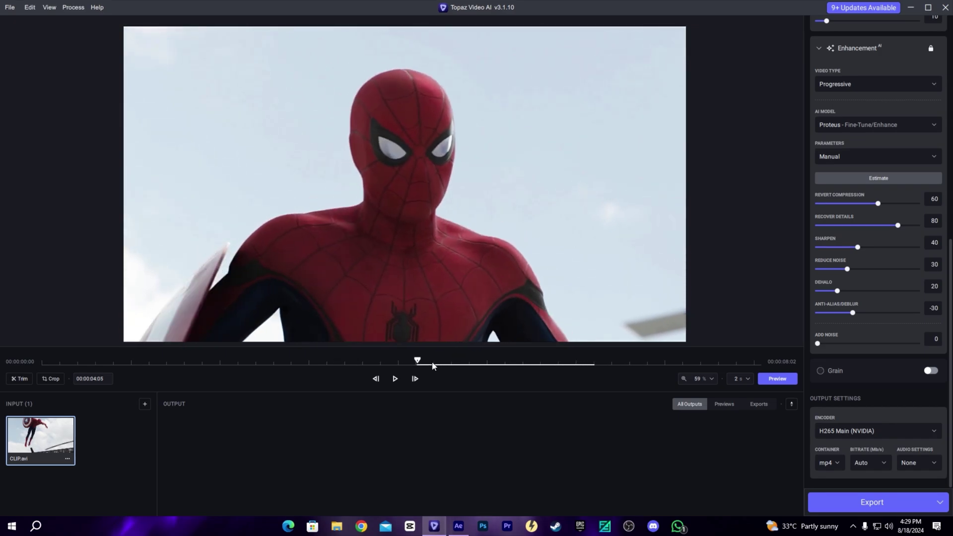
pyautogui.click(778, 380)
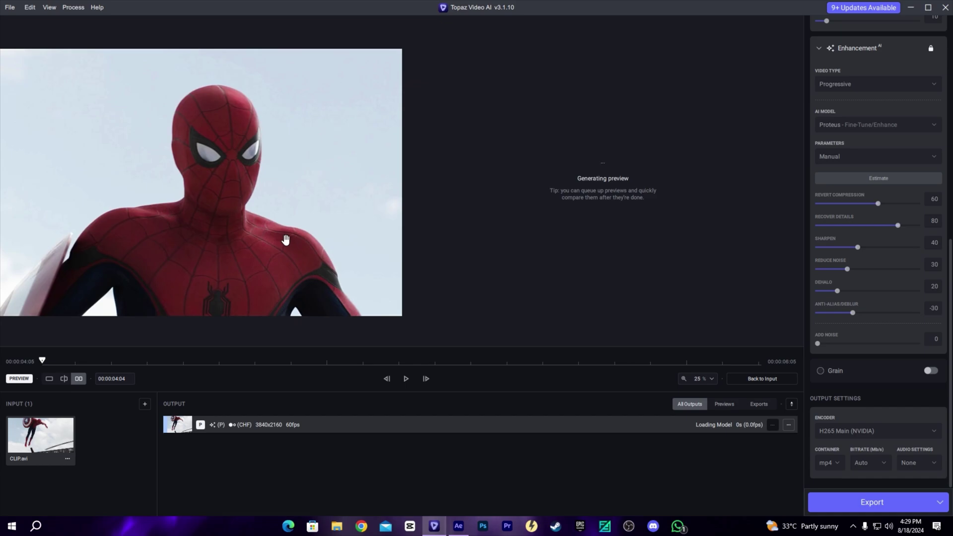
pyautogui.scroll(1, 656, 167)
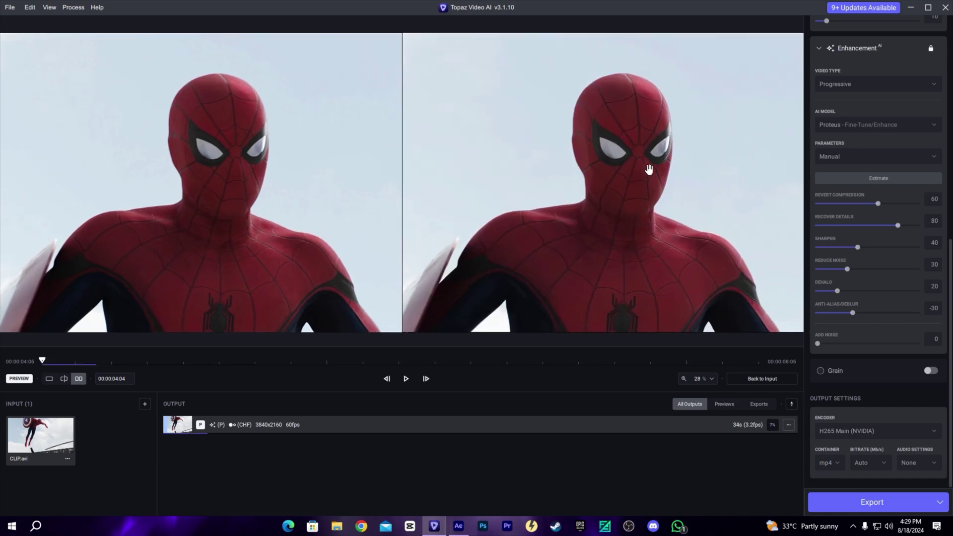
pyautogui.scroll(1, 650, 191)
pyautogui.scroll(7, 650, 190)
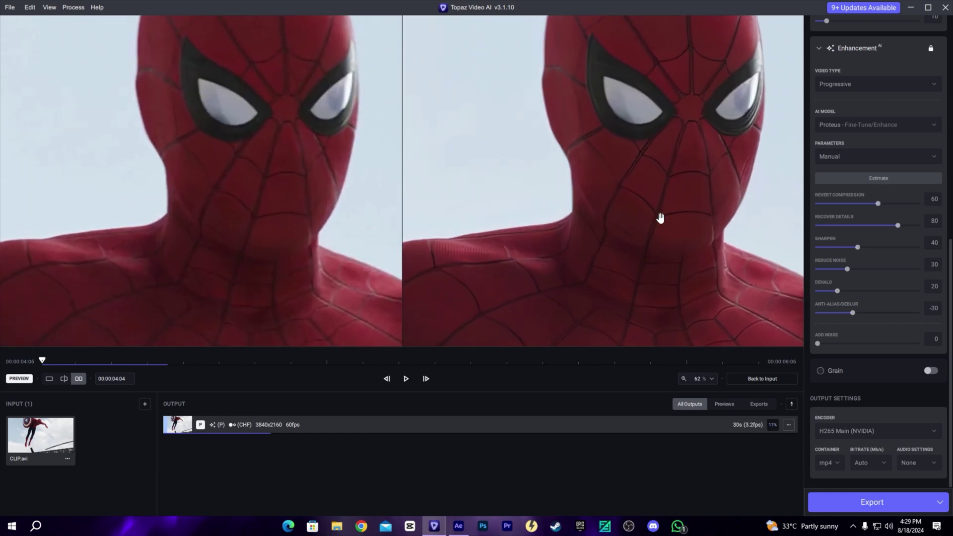
pyautogui.moveTo(670, 209); pyautogui.dragTo(618, 170)
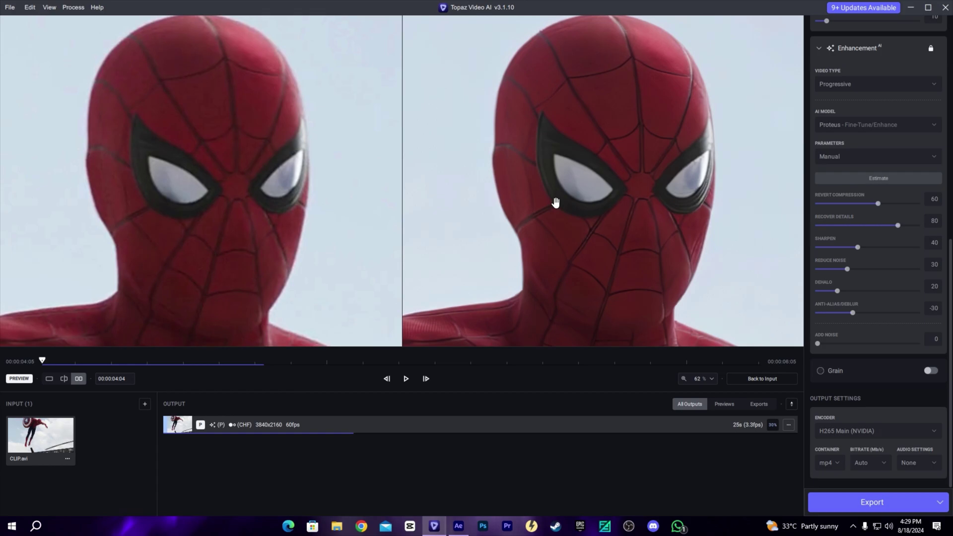
pyautogui.scroll(-4, 556, 202)
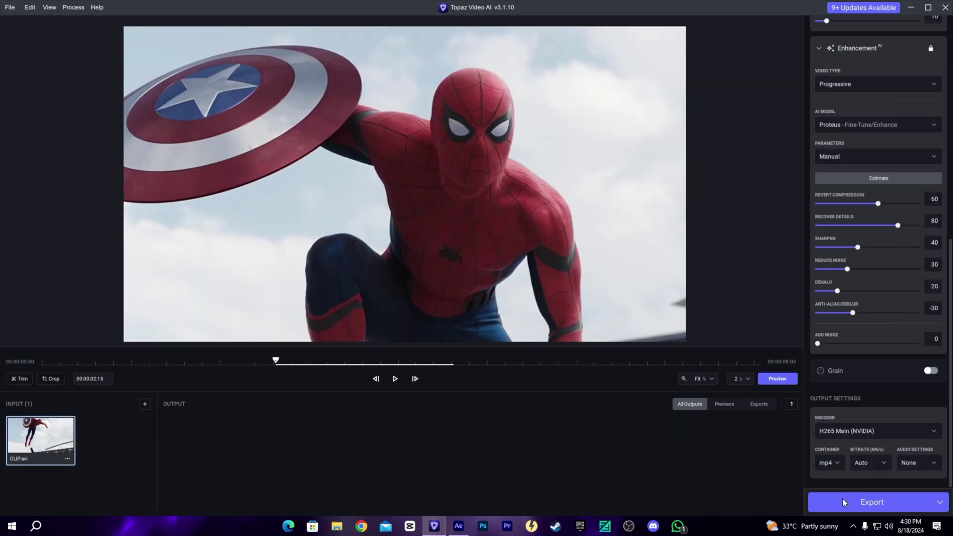
# - Export the enhanced clip with the current settings
pyautogui.click(841, 498)
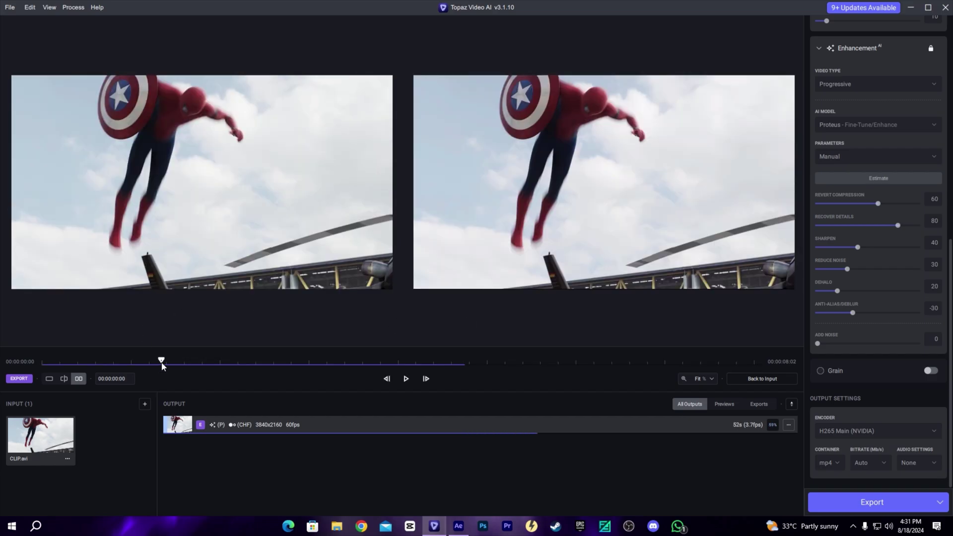
# - Play the exported clip and compare the enhanced footage with the original up close
pyautogui.moveTo(162, 364); pyautogui.dragTo(211, 365)
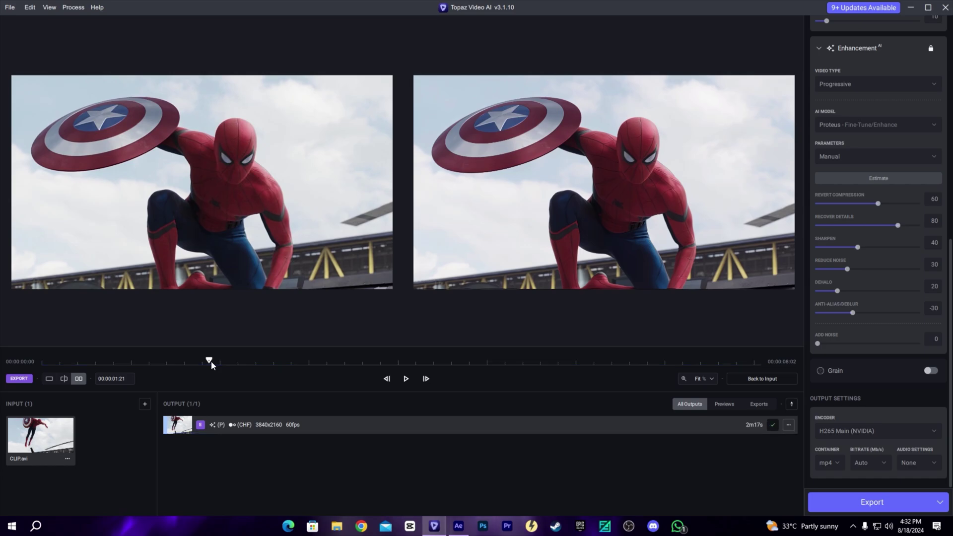
pyautogui.scroll(2, 533, 227)
pyautogui.click(406, 378)
pyautogui.scroll(2, 592, 164)
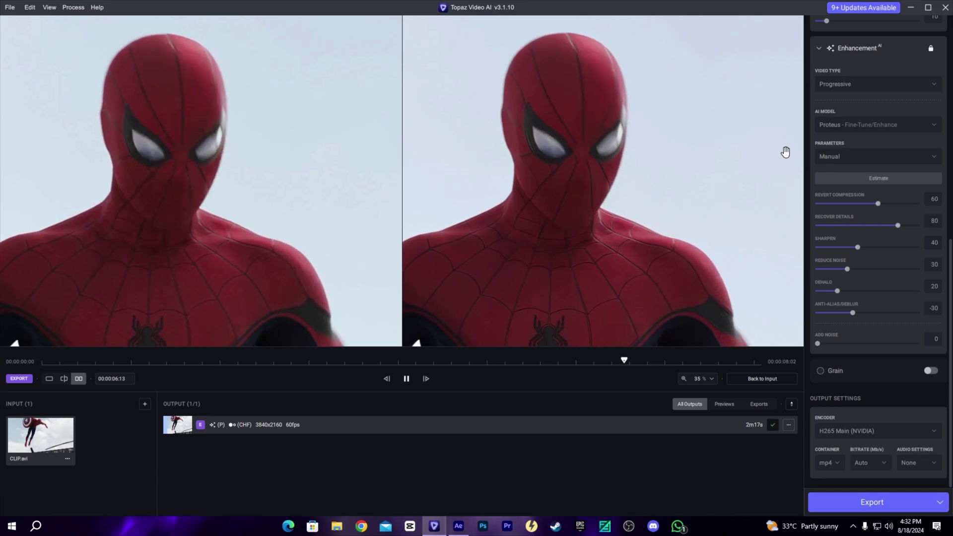
# - Close Topaz Video AI, switch to After Effects, import CLIP_chf3_prob3 and place it above the two movie layers in the composition
pyautogui.hotkey('alt', 'F4')
pyautogui.click(447, 284)
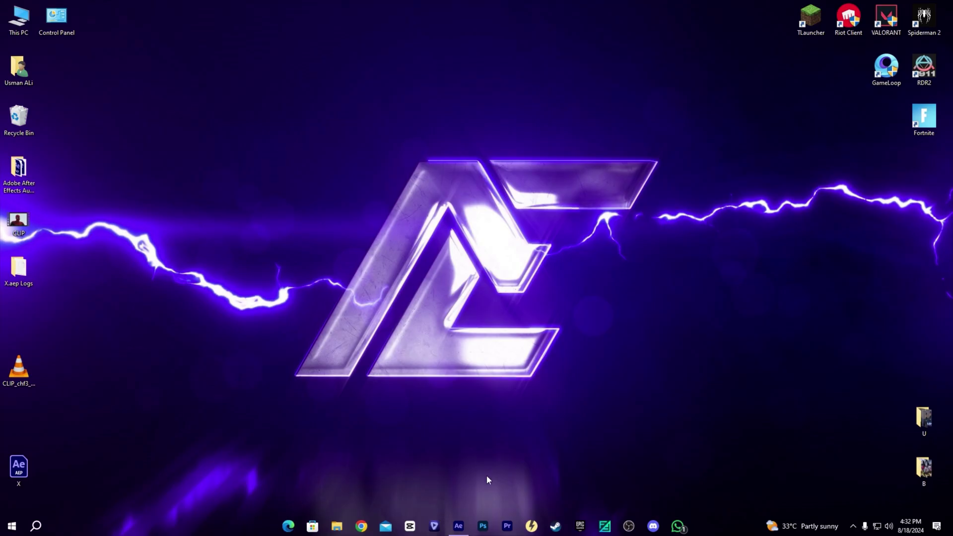
pyautogui.click(458, 526)
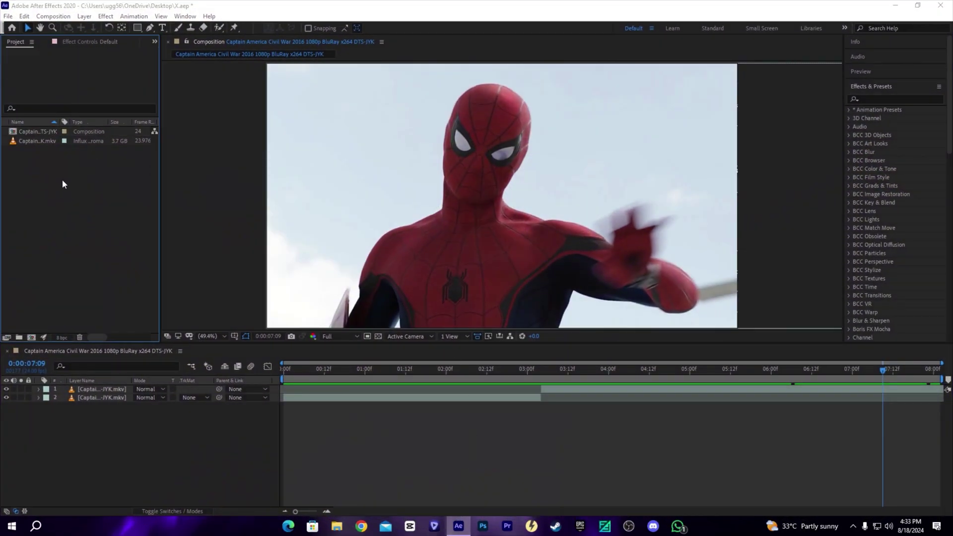
pyautogui.doubleClick(61, 180)
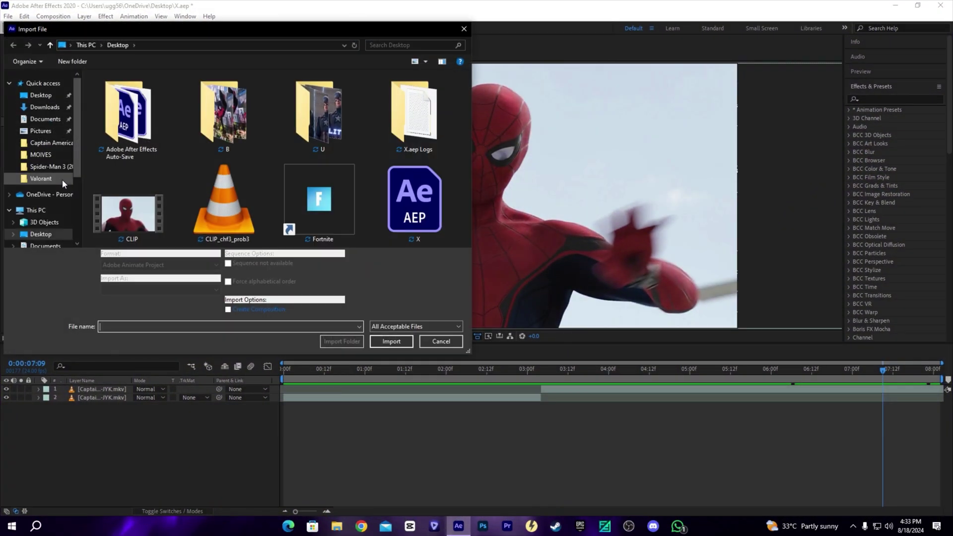
pyautogui.doubleClick(244, 209)
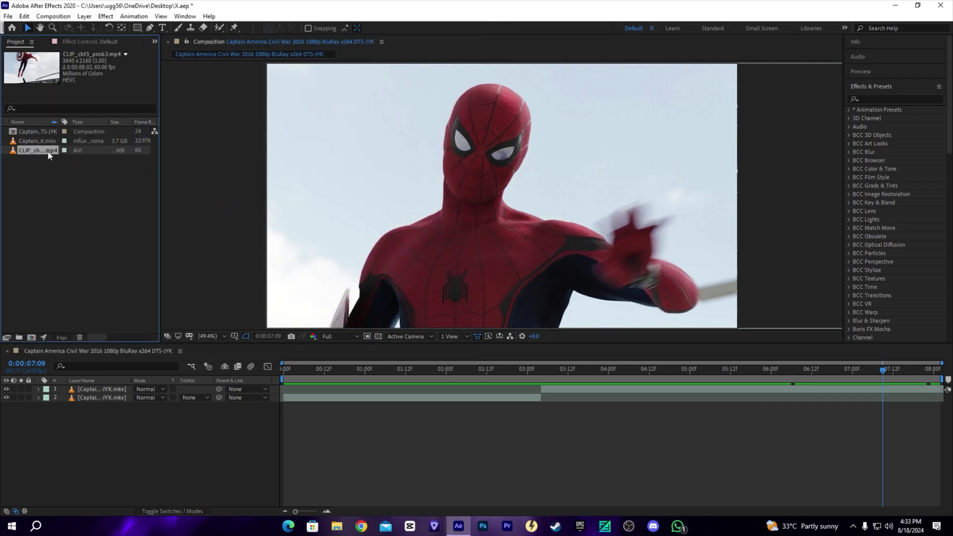
pyautogui.moveTo(49, 155); pyautogui.dragTo(57, 391)
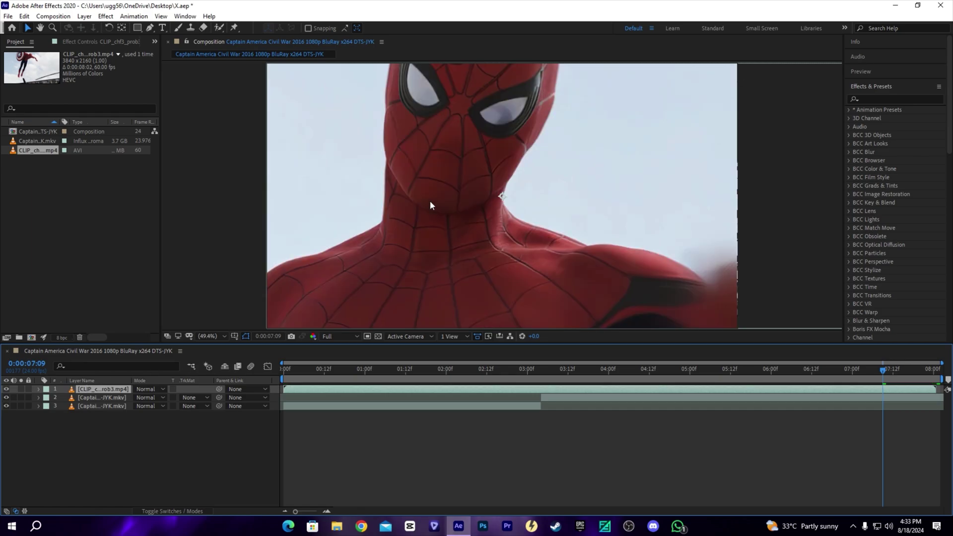
# - Set the composition to 3840 x 2160 px with locked aspect ratio and a frame rate of 60 fps
pyautogui.rightClick(200, 434)
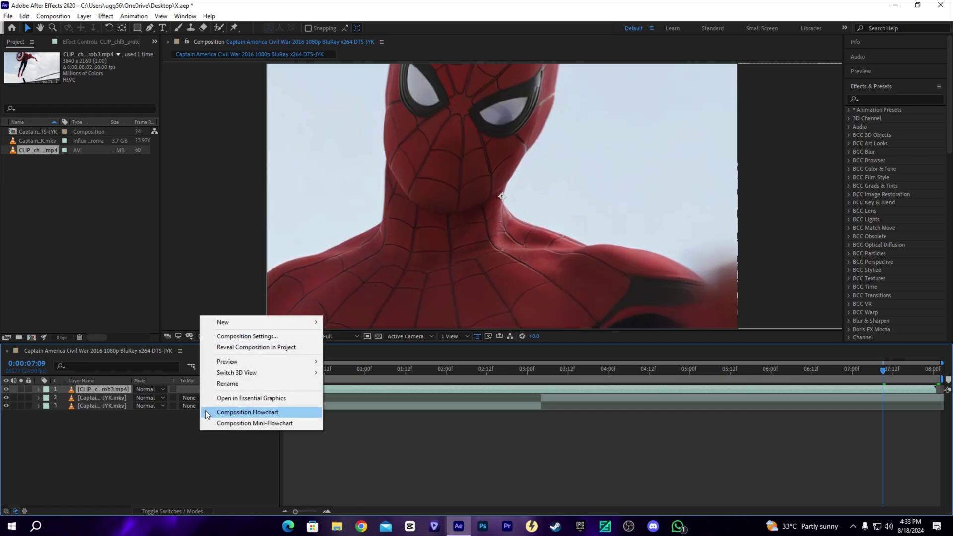
pyautogui.click(249, 336)
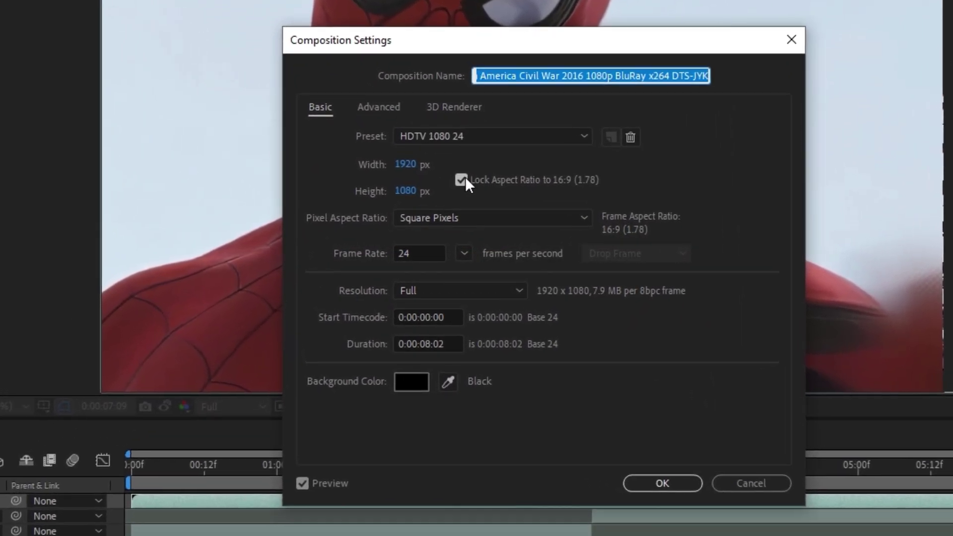
pyautogui.click(429, 210)
pyautogui.write('2160')
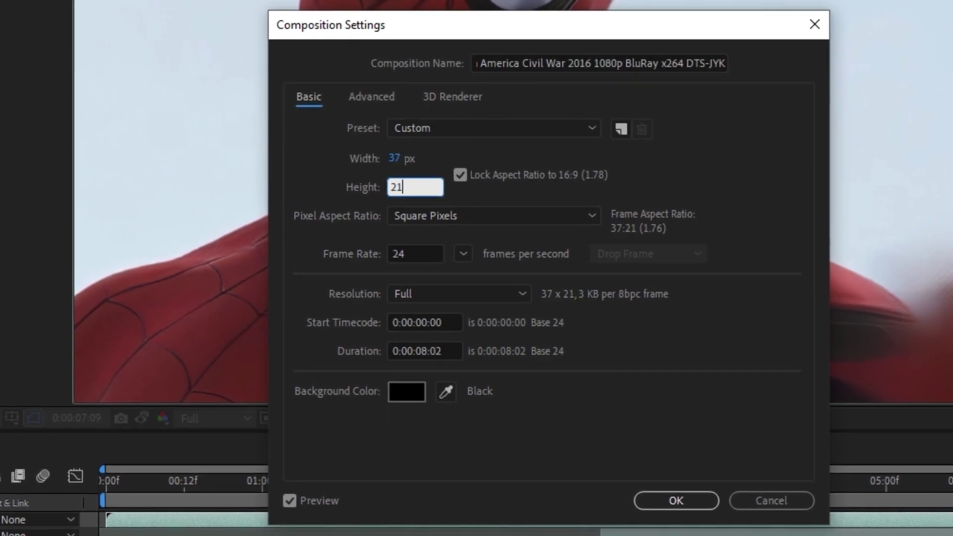
pyautogui.click(325, 167)
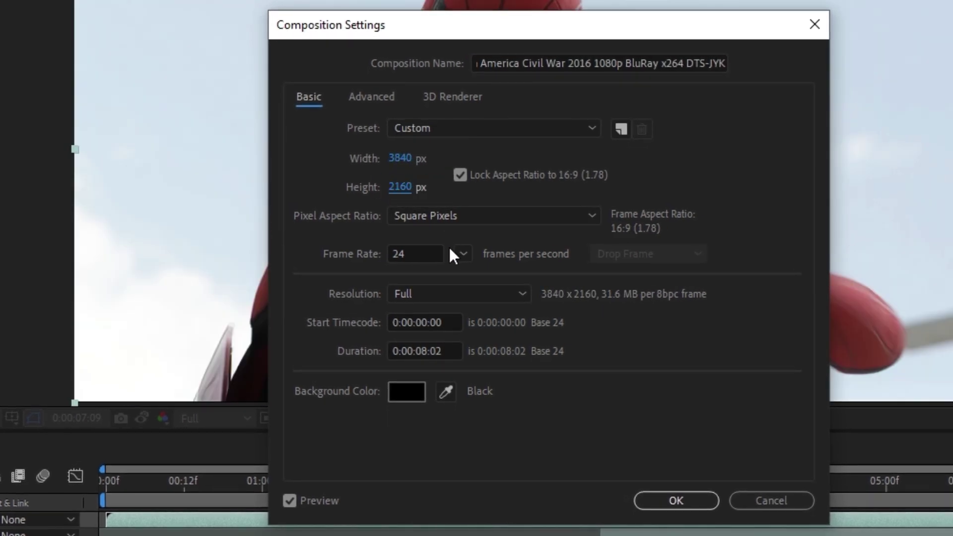
pyautogui.click(463, 253)
pyautogui.click(508, 484)
pyautogui.click(652, 500)
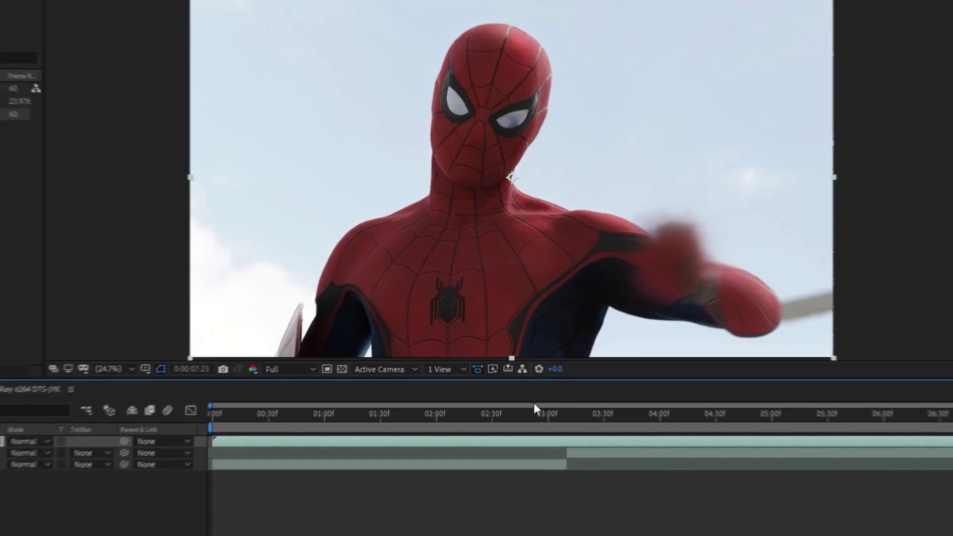
# - Scrub through the composition and toggle the enhanced clip's visibility to compare it with the original movie footage
pyautogui.moveTo(213, 415); pyautogui.dragTo(330, 416)
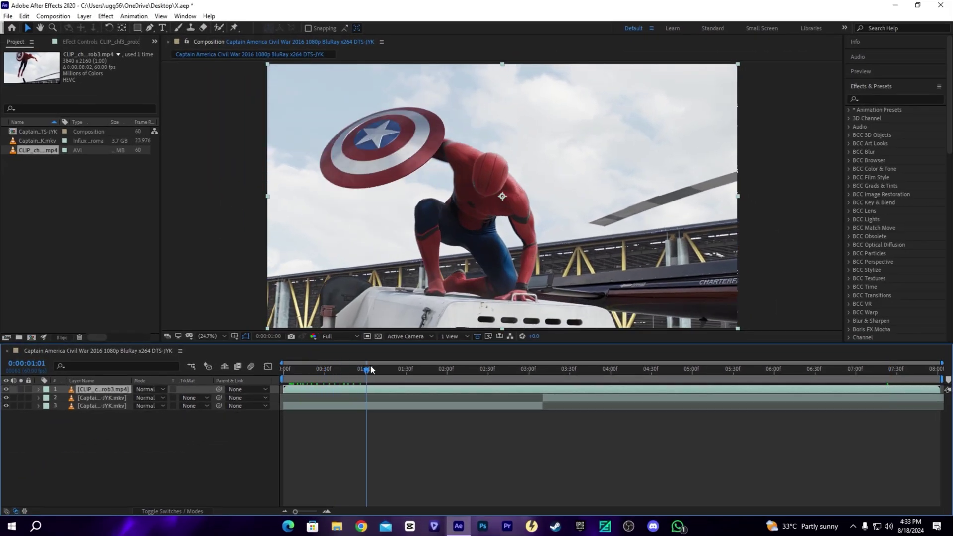
pyautogui.moveTo(371, 368); pyautogui.dragTo(248, 406)
pyautogui.click(103, 397)
pyautogui.moveTo(285, 369); pyautogui.dragTo(536, 386)
pyautogui.click(536, 387)
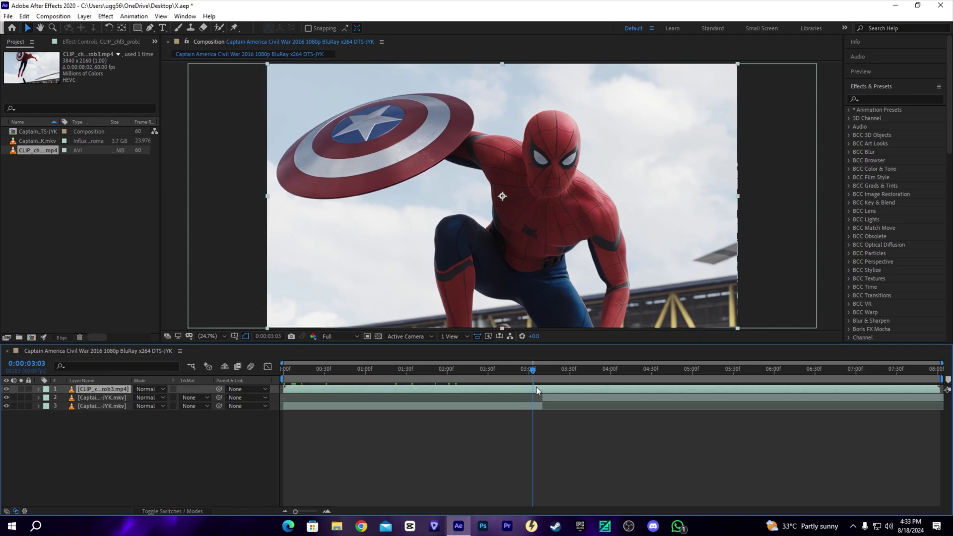
pyautogui.click(7, 392)
pyautogui.click(7, 392)
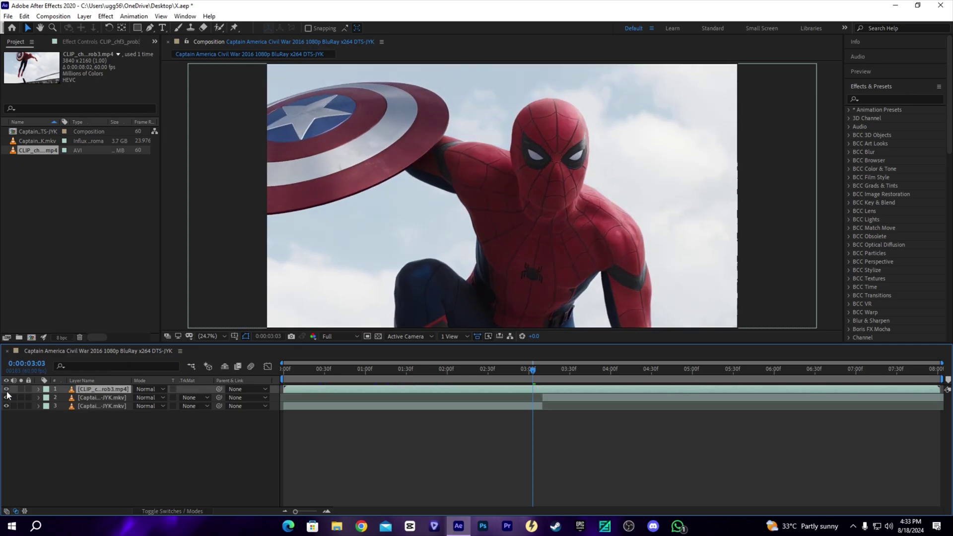
pyautogui.click(6, 392)
pyautogui.click(7, 392)
pyautogui.click(7, 392)
pyautogui.click(7, 391)
pyautogui.click(6, 392)
# - Delete the two original movie layers beneath the enhanced clip
pyautogui.click(545, 397)
pyautogui.press('Delete')
pyautogui.click(534, 397)
pyautogui.press('Delete')
# - Play back the composition with the enhanced clip and move the playhead to its last frame
pyautogui.moveTo(540, 378); pyautogui.dragTo(507, 370)
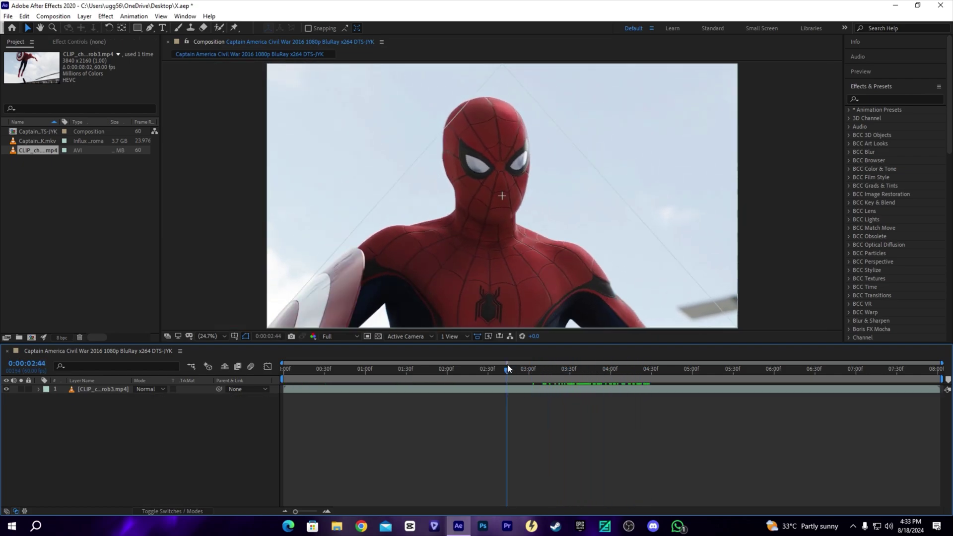
pyautogui.press('space')
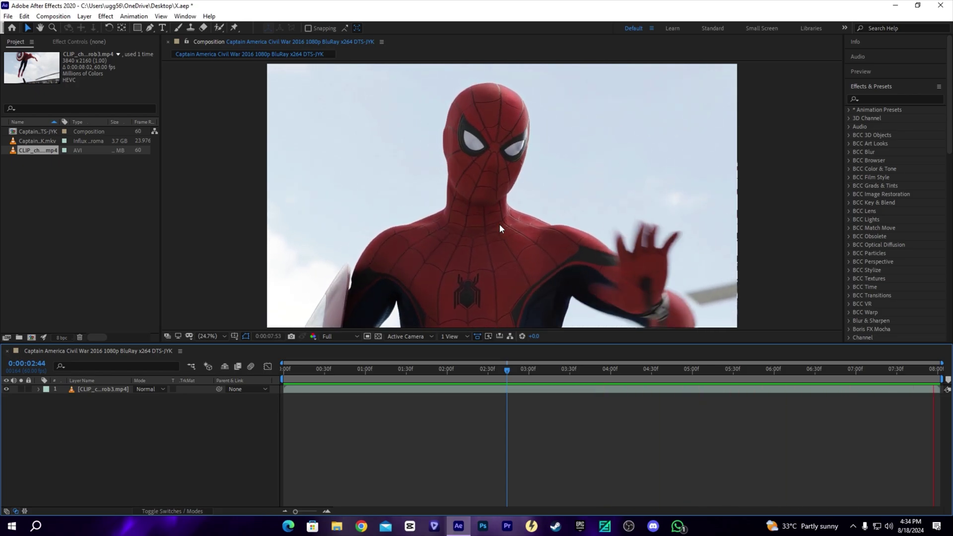
pyautogui.click(520, 375)
pyautogui.press('End')
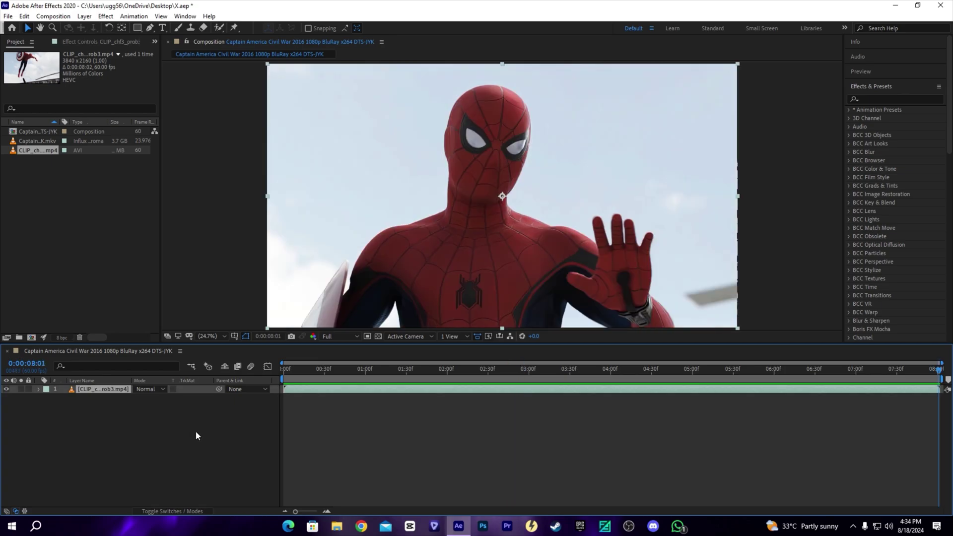
# - Add an adjustment layer above the enhanced clip and duplicate it
pyautogui.rightClick(195, 432)
pyautogui.moveTo(248, 322)
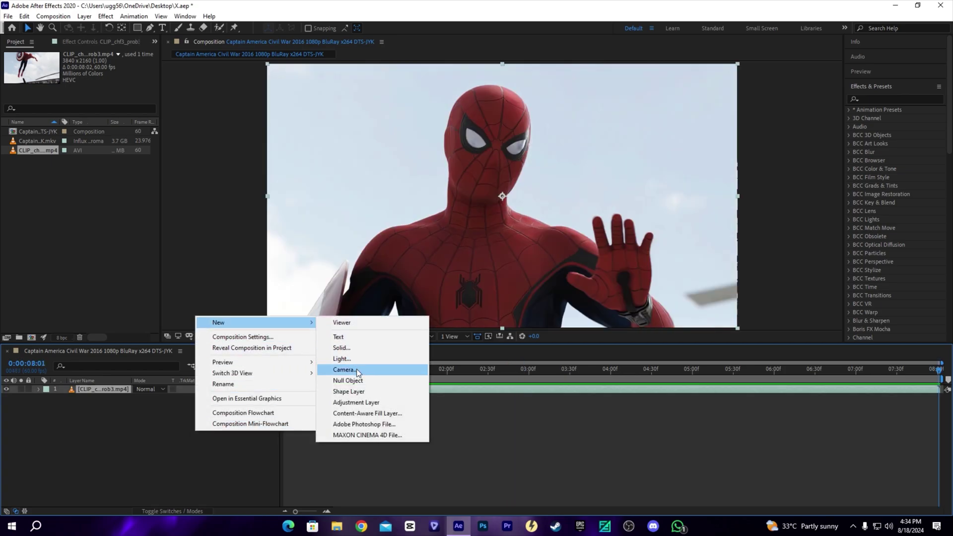
pyautogui.click(362, 399)
pyautogui.hotkey('ctrl', 'd')
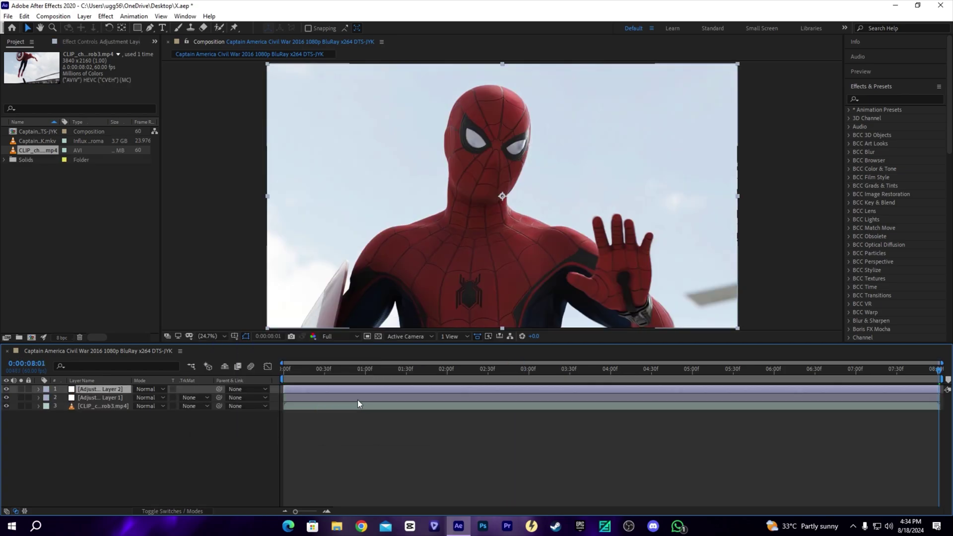
# - Rename the lower adjustment layer QUALITY and the upper one CC
pyautogui.rightClick(95, 397)
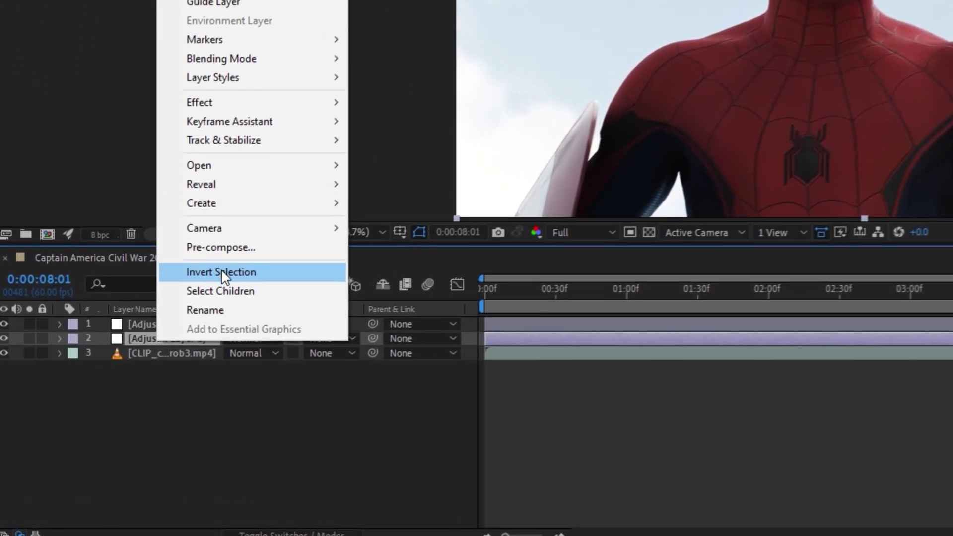
pyautogui.click(213, 310)
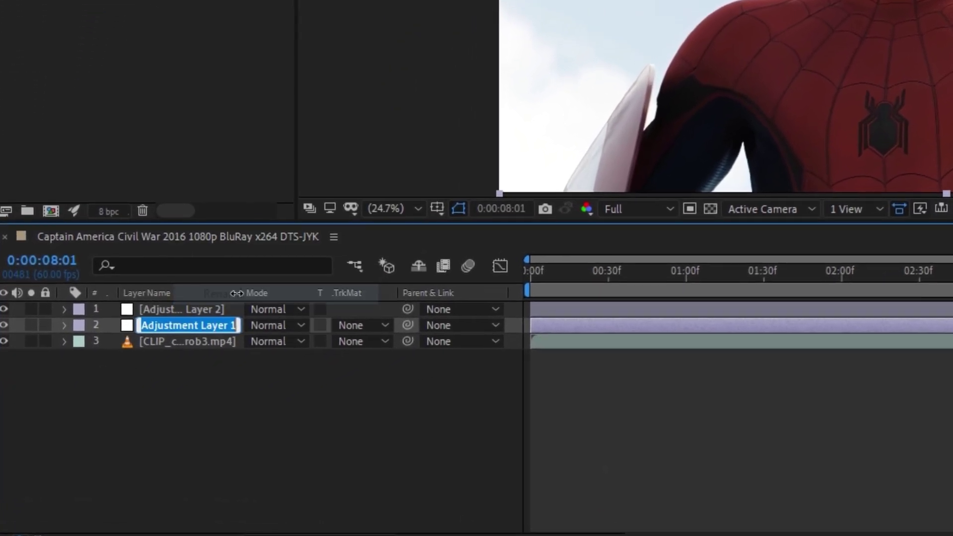
pyautogui.write('QUALITY')
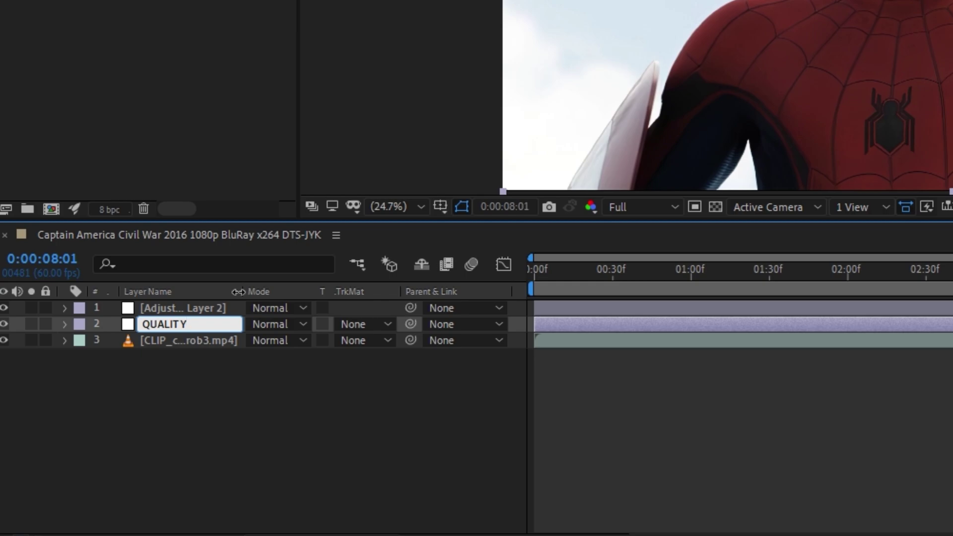
pyautogui.rightClick(183, 308)
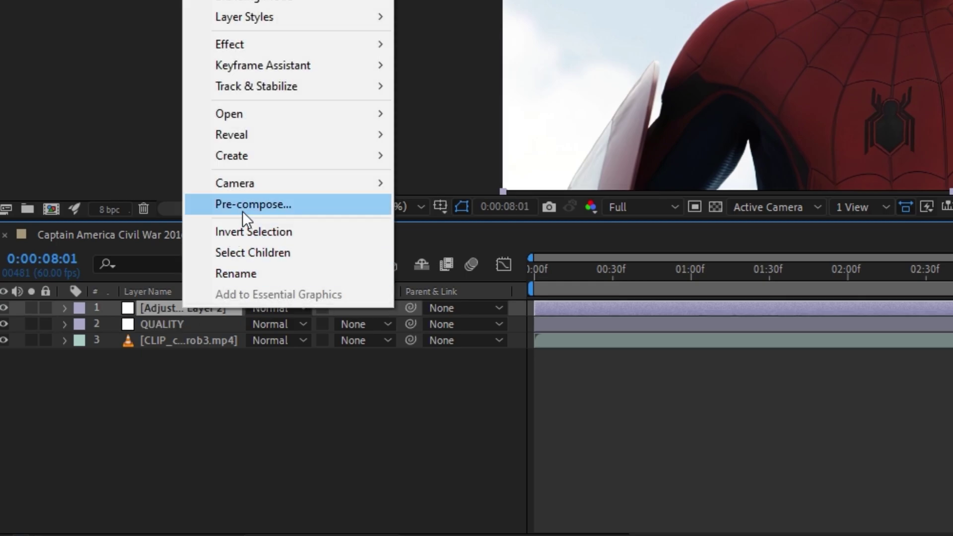
pyautogui.click(242, 272)
pyautogui.write('CC')
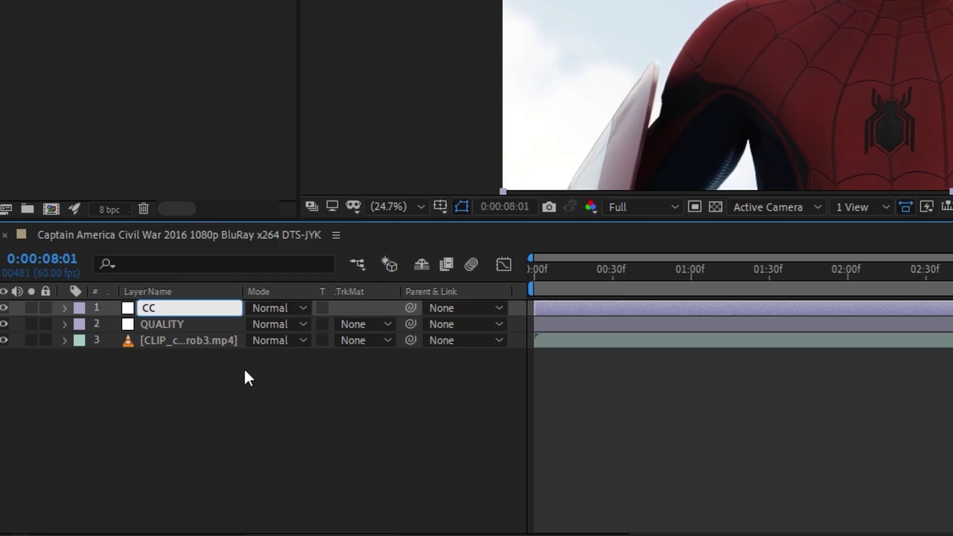
pyautogui.press('Return')
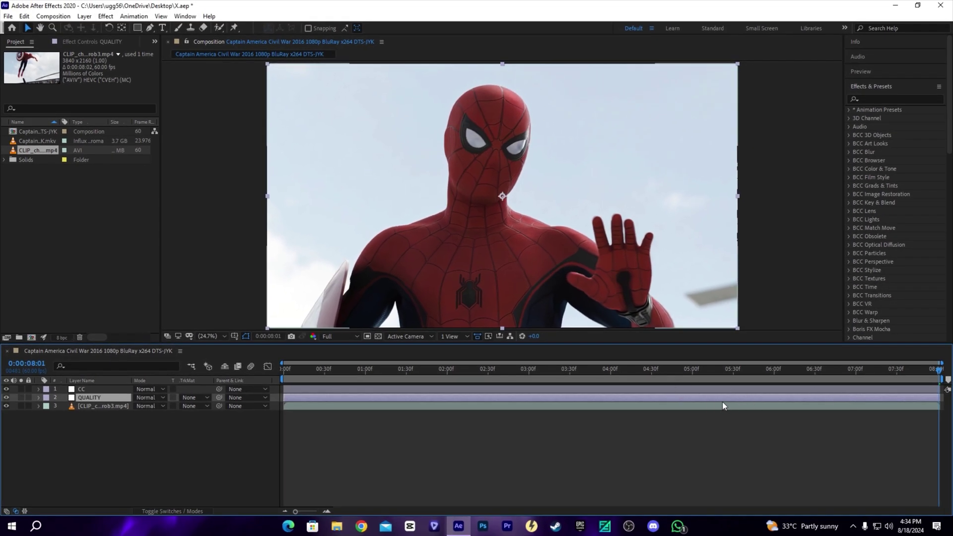
# - Apply the S_Sharpen effect to the QUALITY layer and set its Small Detail Size to 3
pyautogui.hotkey('ctrl', 'space')
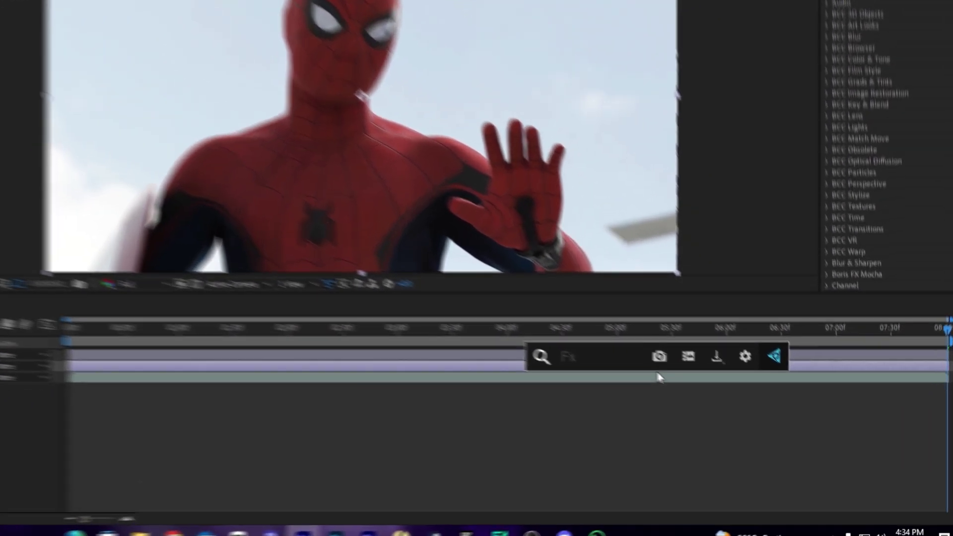
pyautogui.write('shas')
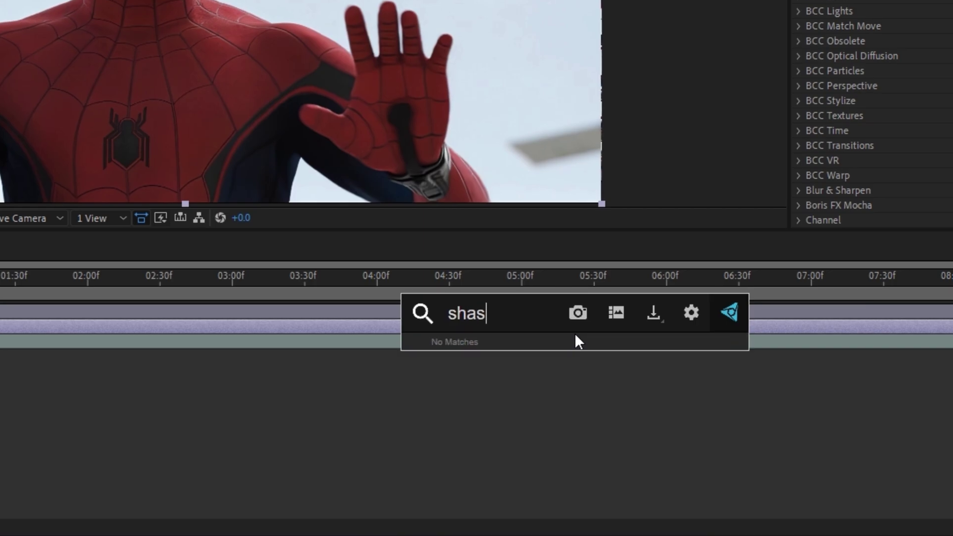
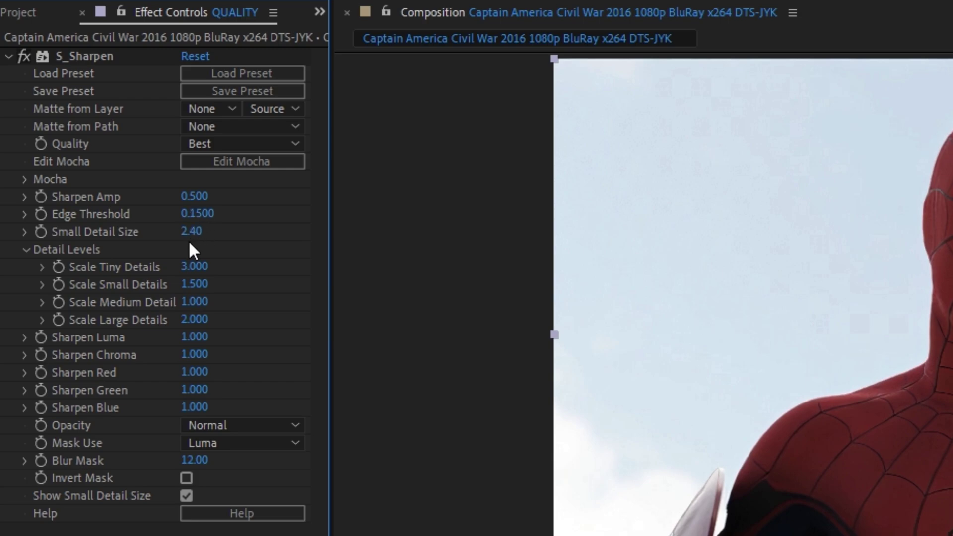
pyautogui.click(191, 231)
pyautogui.write('3')
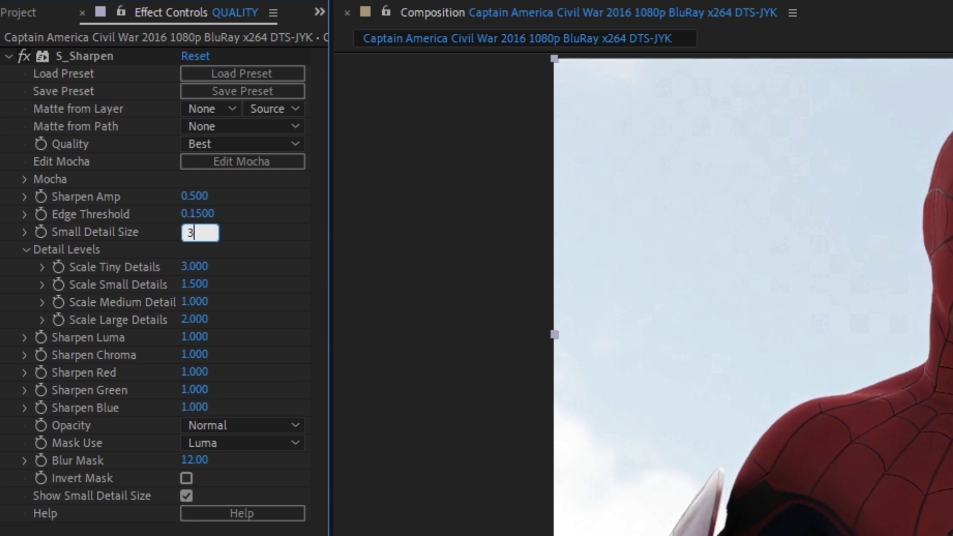
pyautogui.press('Return')
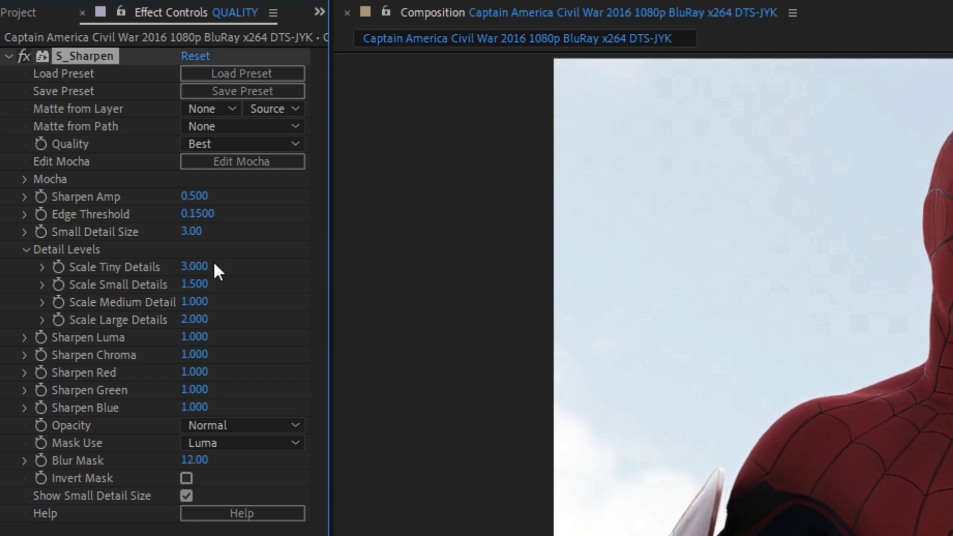
# - Set S_Sharpen's Sharpen Luma to 0.5 and its Blur Mask to 0
pyautogui.click(187, 339)
pyautogui.write('.55')
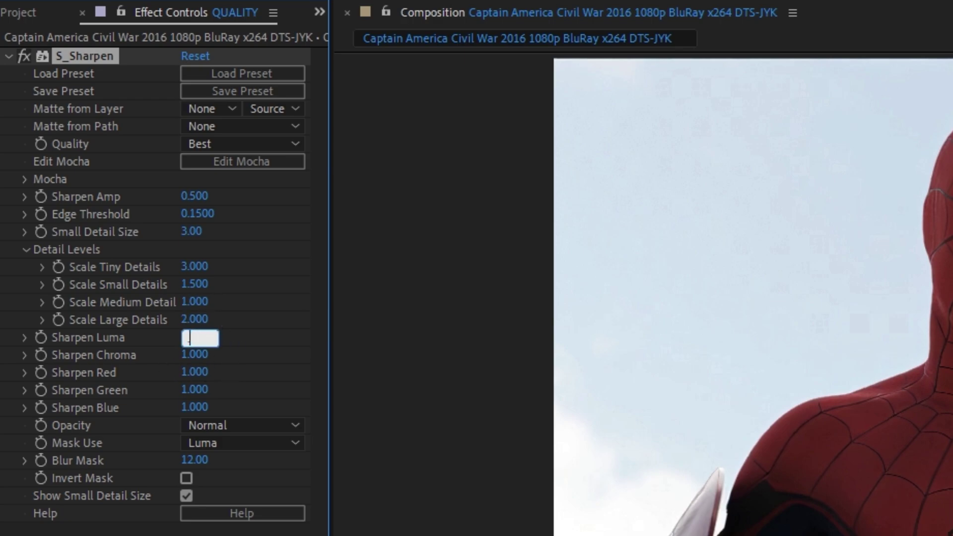
pyautogui.press('BackSpace')
pyautogui.click(297, 349)
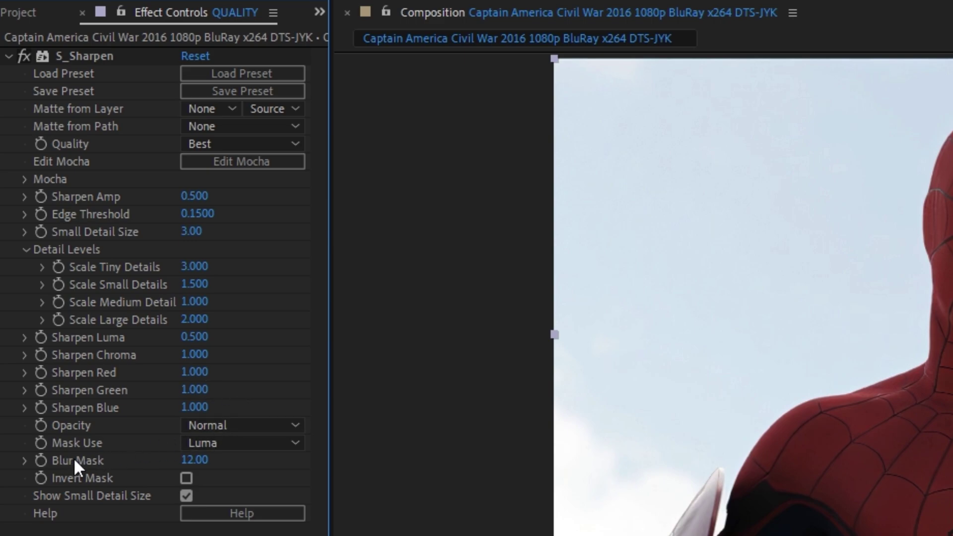
pyautogui.moveTo(196, 459); pyautogui.dragTo(78, 461)
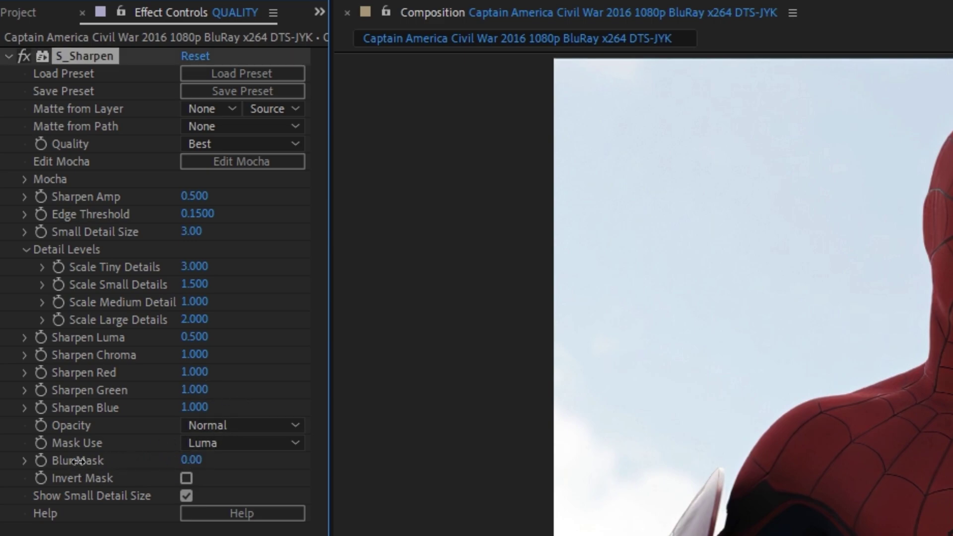
pyautogui.click(212, 469)
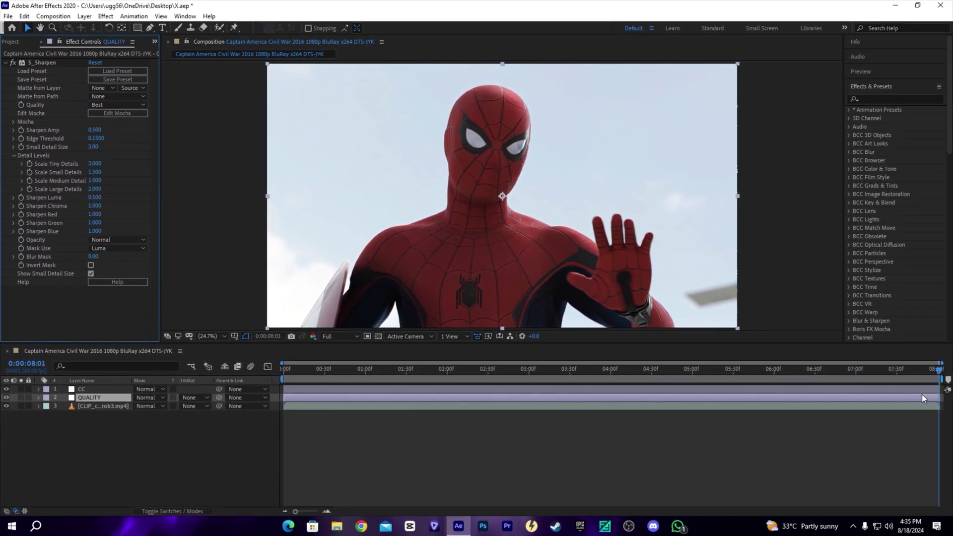
# - Apply the Unsharp Mask effect to the QUALITY layer
pyautogui.hotkey('ctrl', 'space')
pyautogui.write('un')
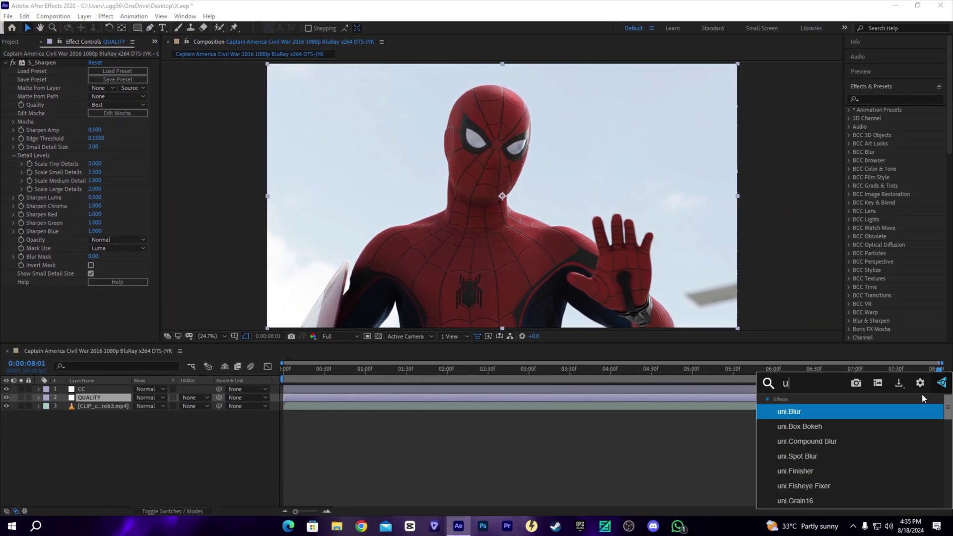
pyautogui.write('s')
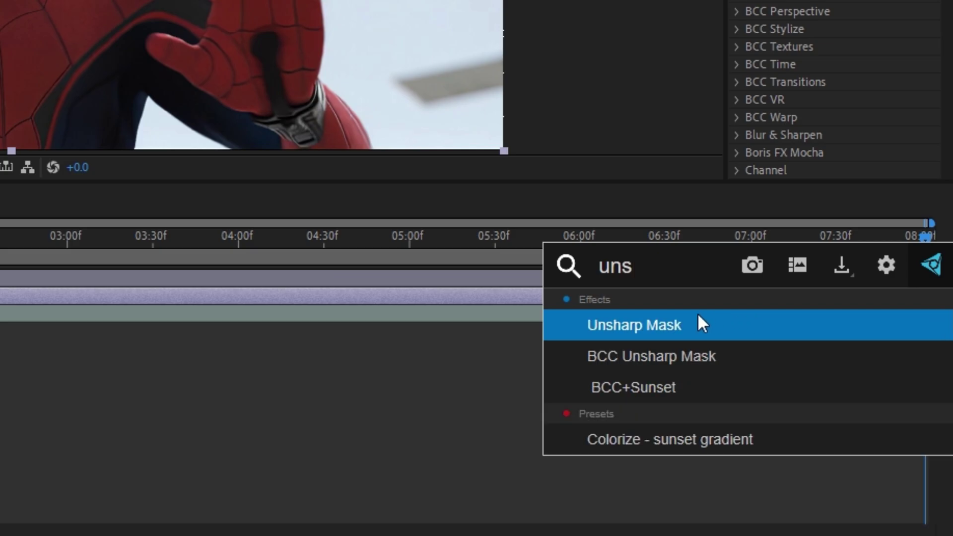
pyautogui.click(656, 325)
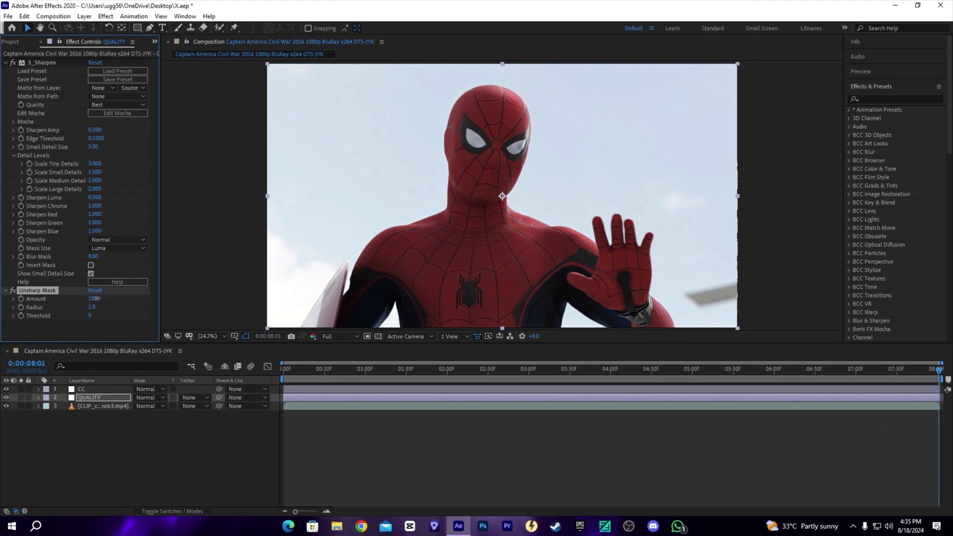
# - Set Unsharp Mask's Amount to 10 and Radius to 20, and compare the picture with the QUALITY layer hidden and shown
pyautogui.click(92, 297)
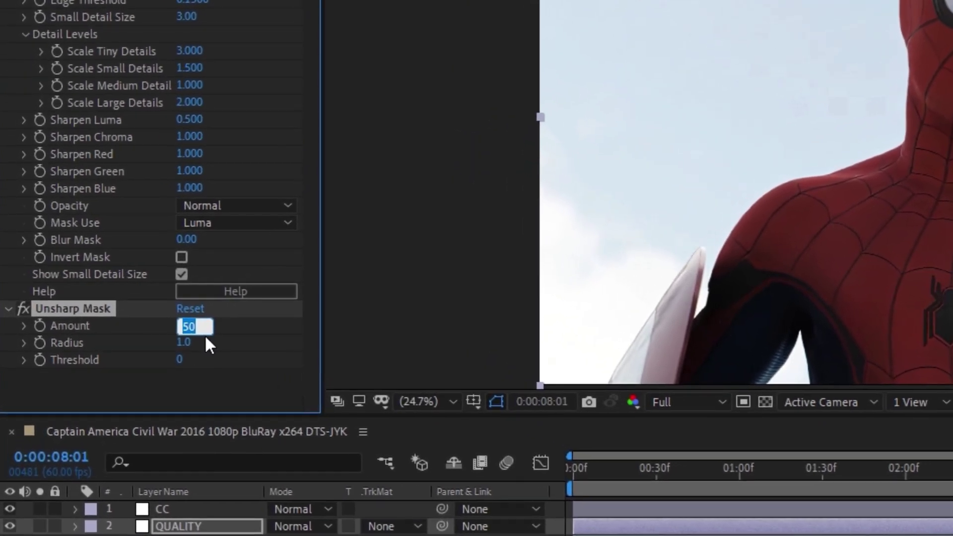
pyautogui.write('10')
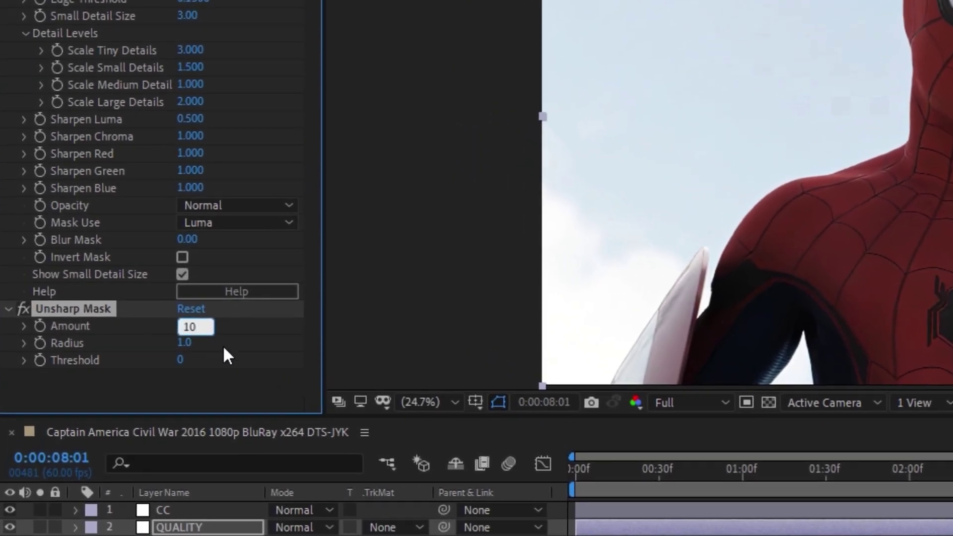
pyautogui.press('Return')
pyautogui.click(187, 342)
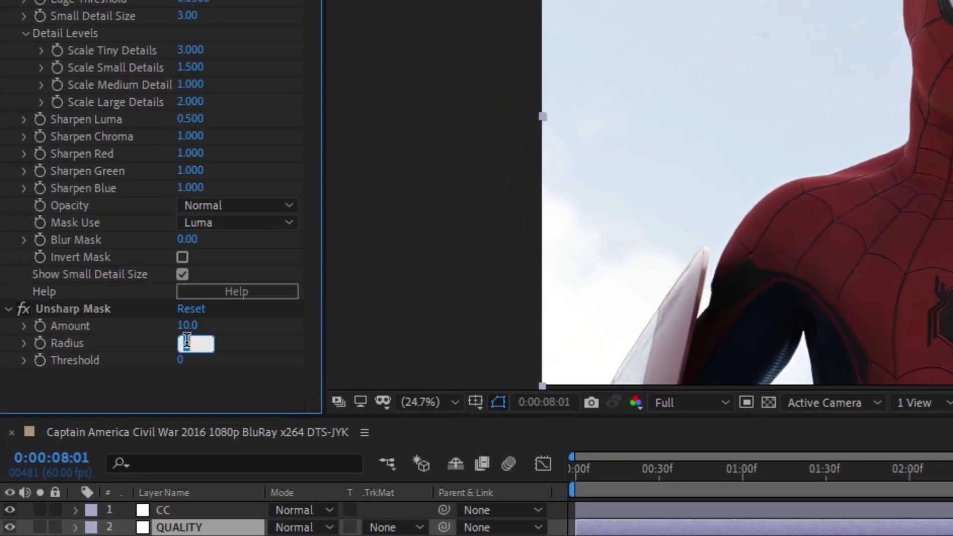
pyautogui.write('20')
pyautogui.press('Return')
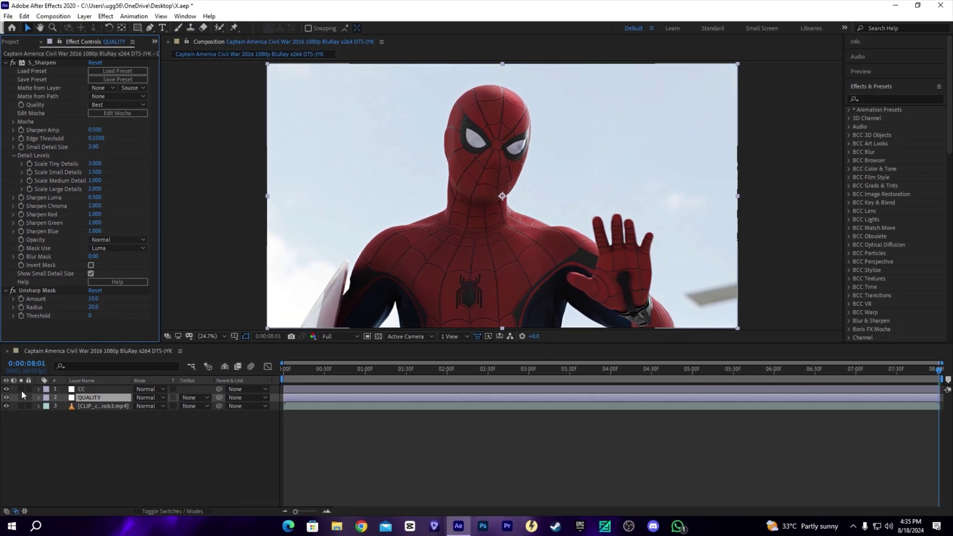
pyautogui.click(6, 398)
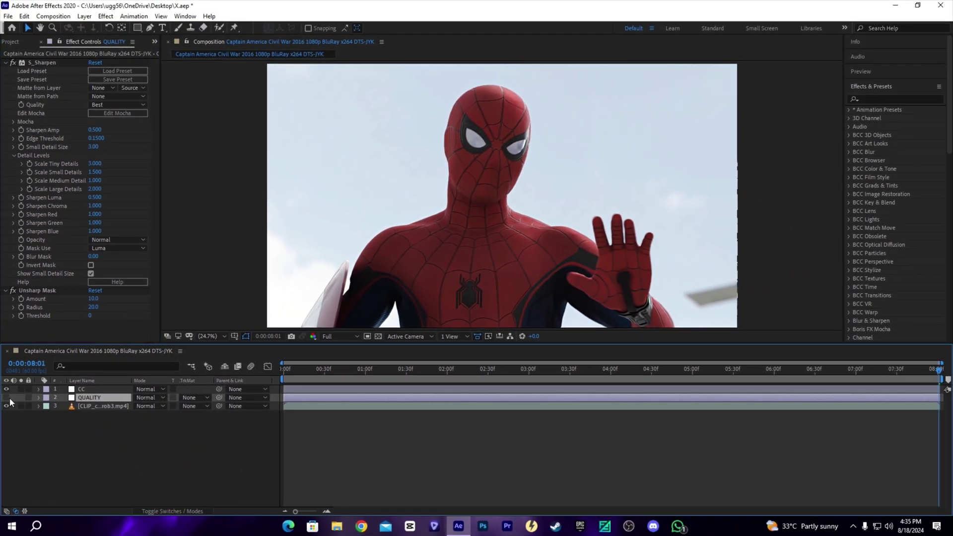
pyautogui.click(8, 398)
# - Set Unsharp Mask's Amount to 20 and Radius to 30, and compare the picture with the QUALITY layer hidden and shown
pyautogui.click(93, 298)
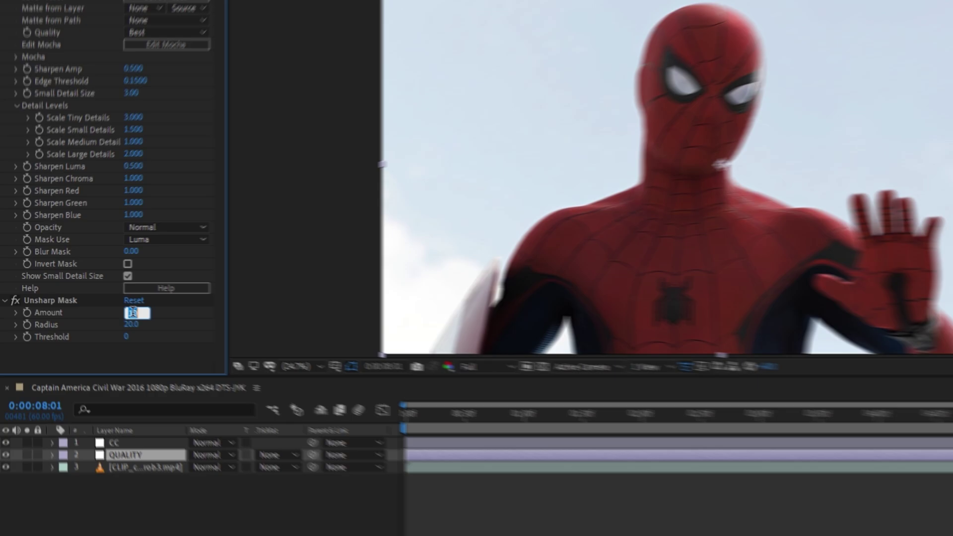
pyautogui.write('20')
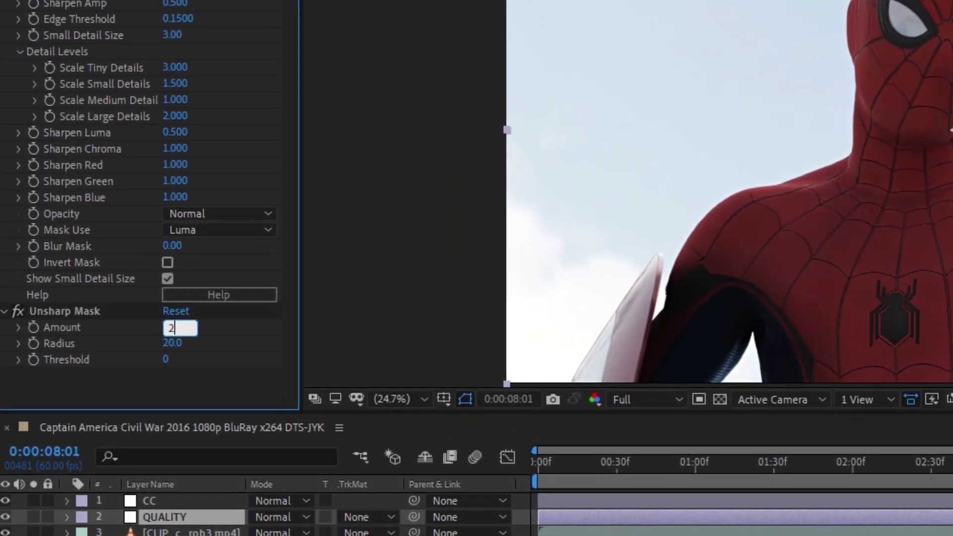
pyautogui.press('Tab')
pyautogui.write('30')
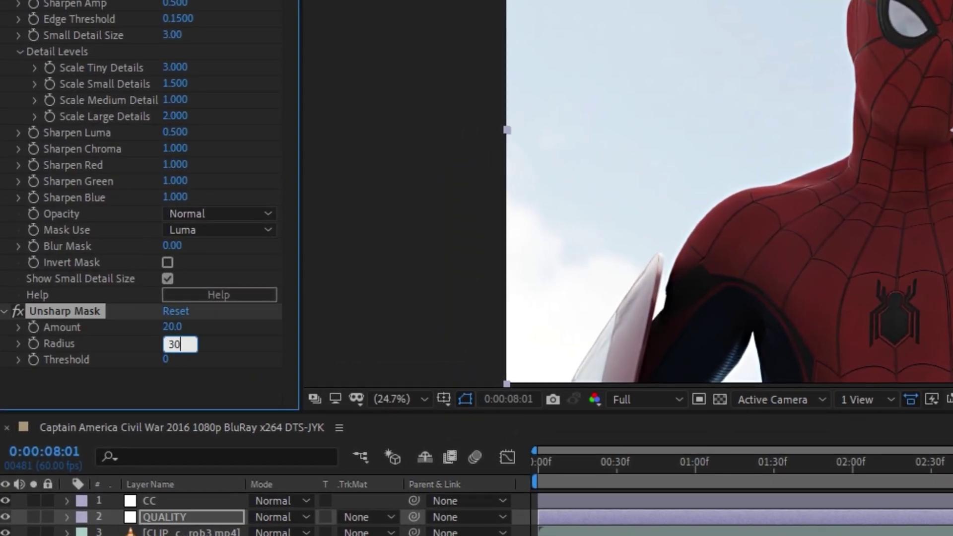
pyautogui.click(222, 390)
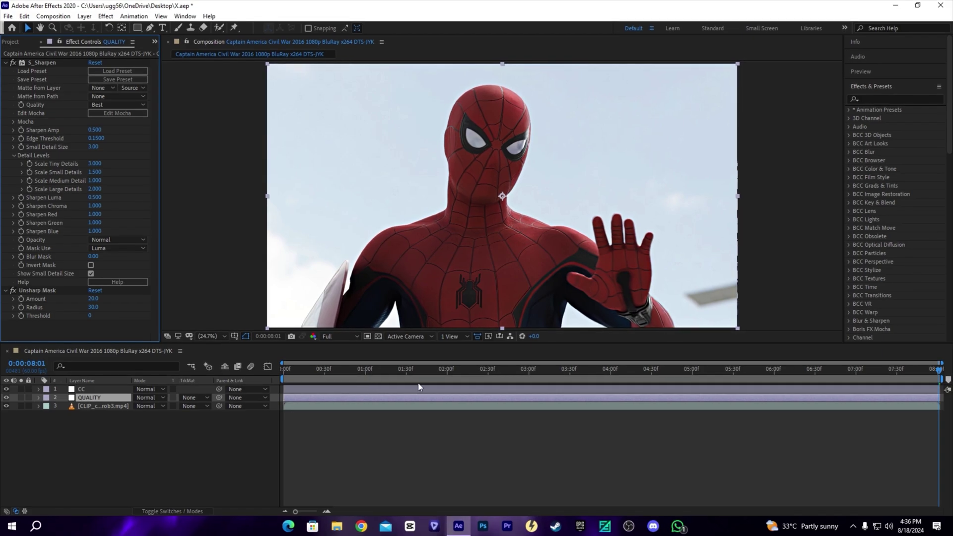
pyautogui.click(7, 397)
pyautogui.click(6, 397)
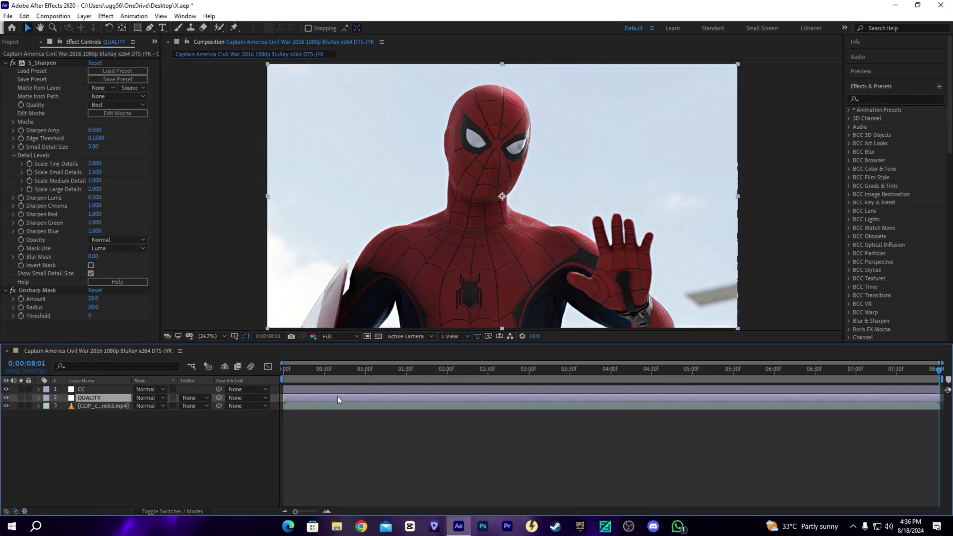
# - Apply the Looks effect to the CC layer and open its look for editing
pyautogui.click(301, 390)
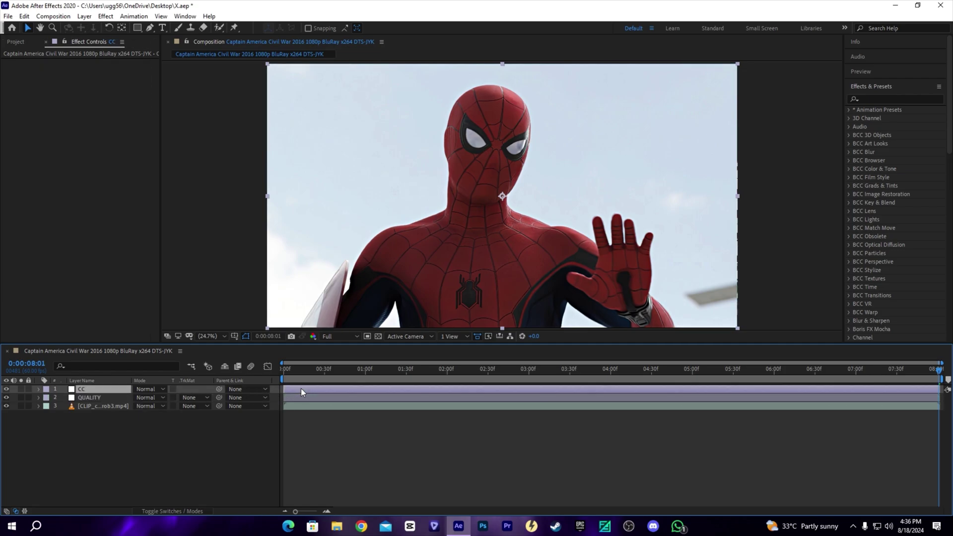
pyautogui.hotkey('ctrl', 'space')
pyautogui.write('lo')
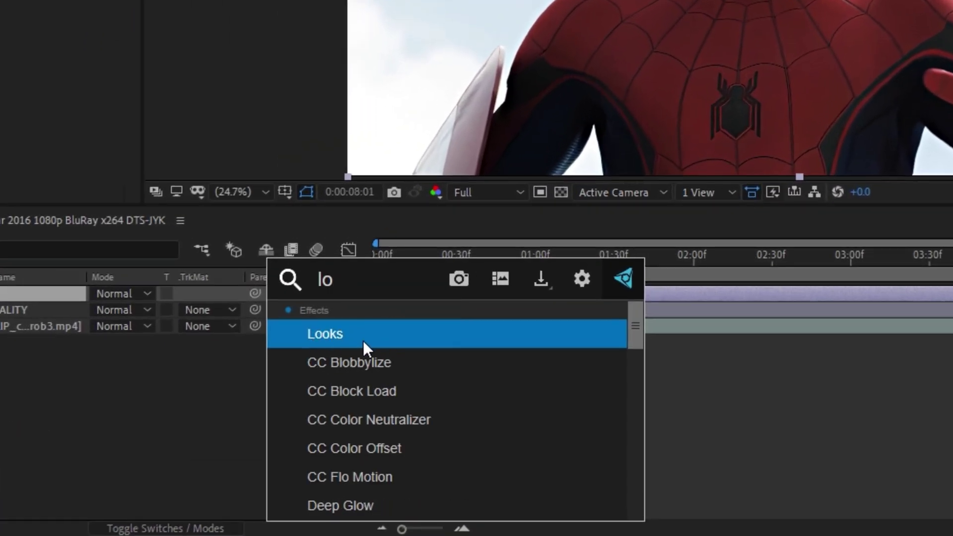
pyautogui.click(363, 340)
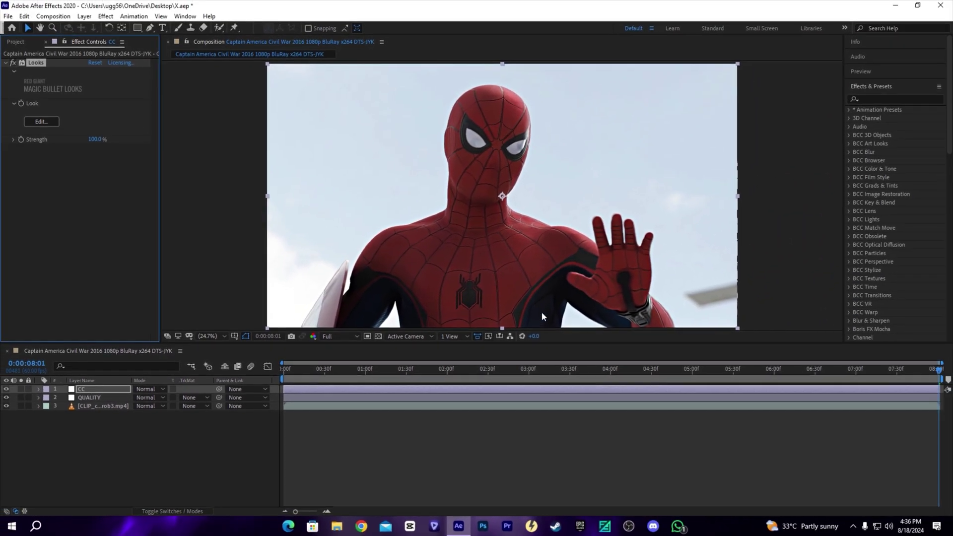
pyautogui.click(47, 115)
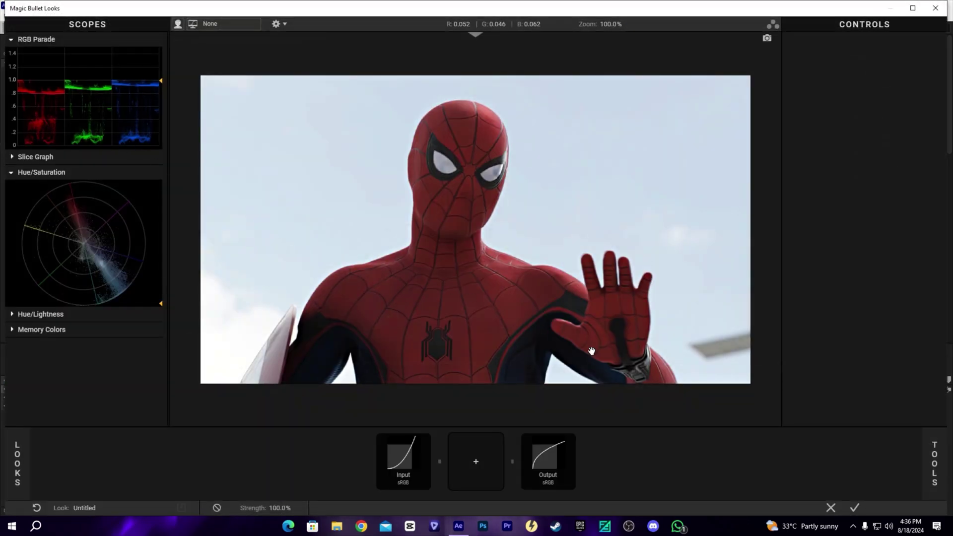
# - Add the Spot Exposure, Lens Vignette and Colorista tools, in that order, between Input and Output in the look's chain
pyautogui.click(464, 456)
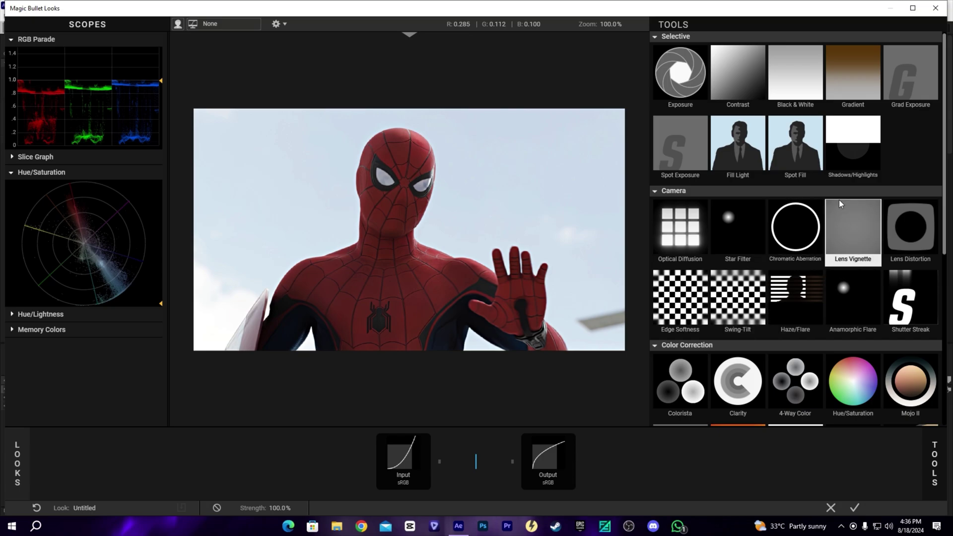
pyautogui.moveTo(679, 149); pyautogui.dragTo(485, 477)
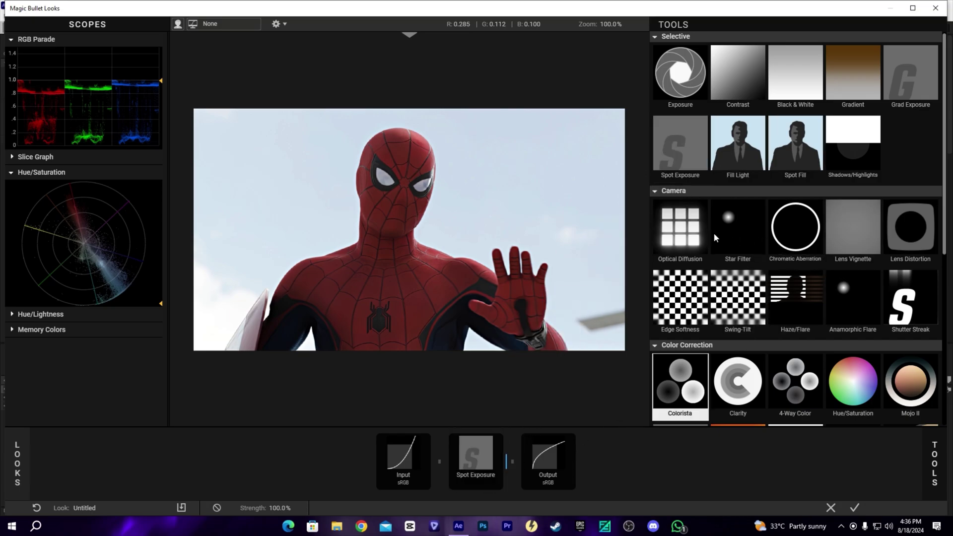
pyautogui.moveTo(851, 231); pyautogui.dragTo(498, 479)
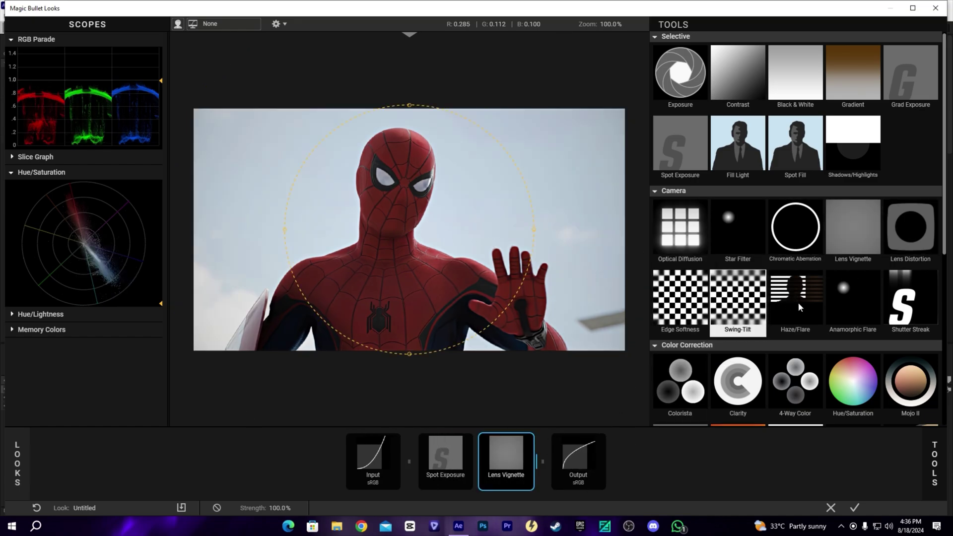
pyautogui.scroll(-1, 805, 308)
pyautogui.scroll(-2, 804, 309)
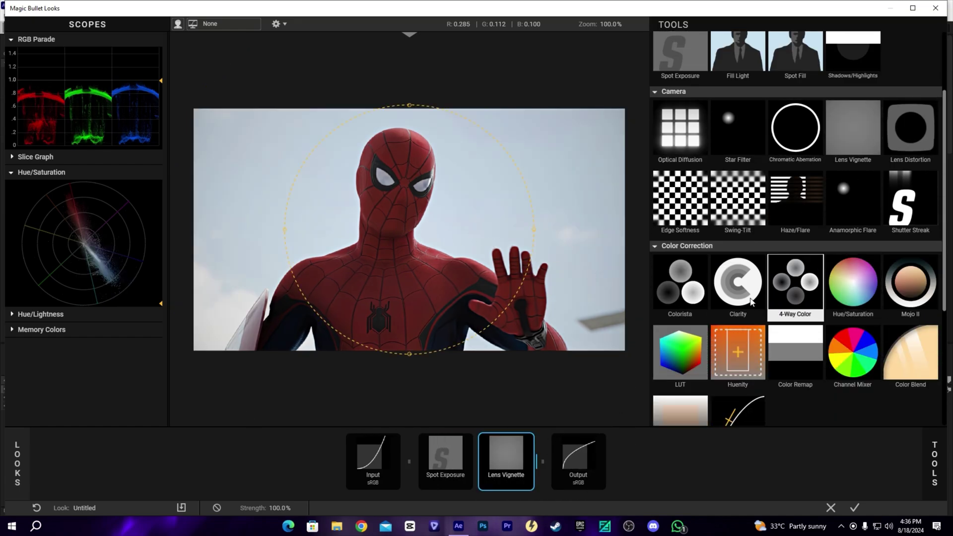
pyautogui.moveTo(680, 285); pyautogui.dragTo(536, 459)
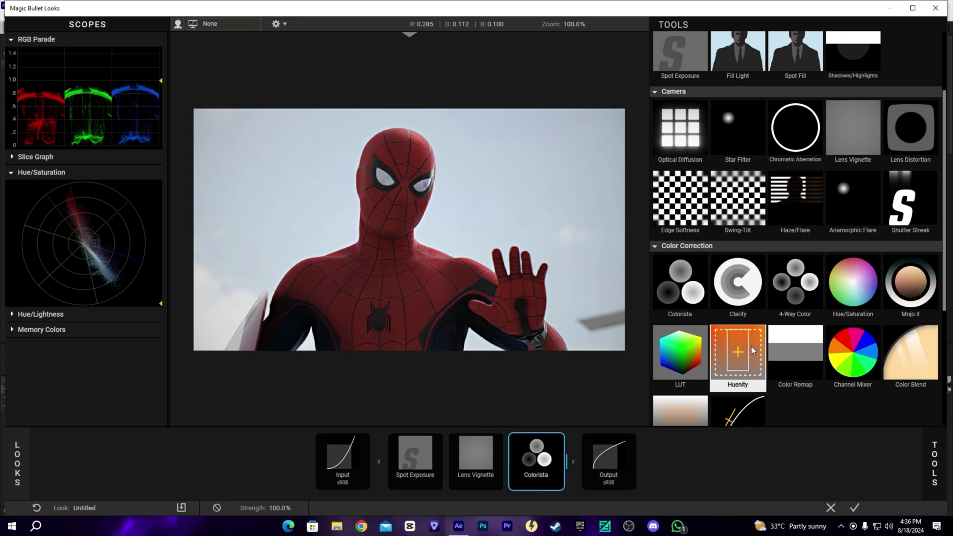
pyautogui.scroll(-5, 751, 350)
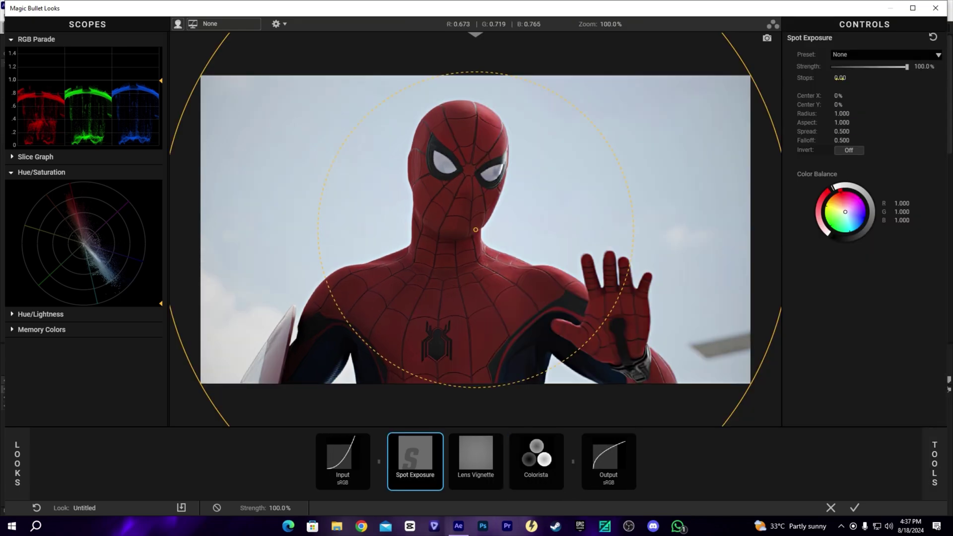
# - Set Spot Exposure's Stops to +0.50 and raise its Spread to about 0.93
pyautogui.click(839, 79)
pyautogui.press('BackSpace')
pyautogui.press('Return')
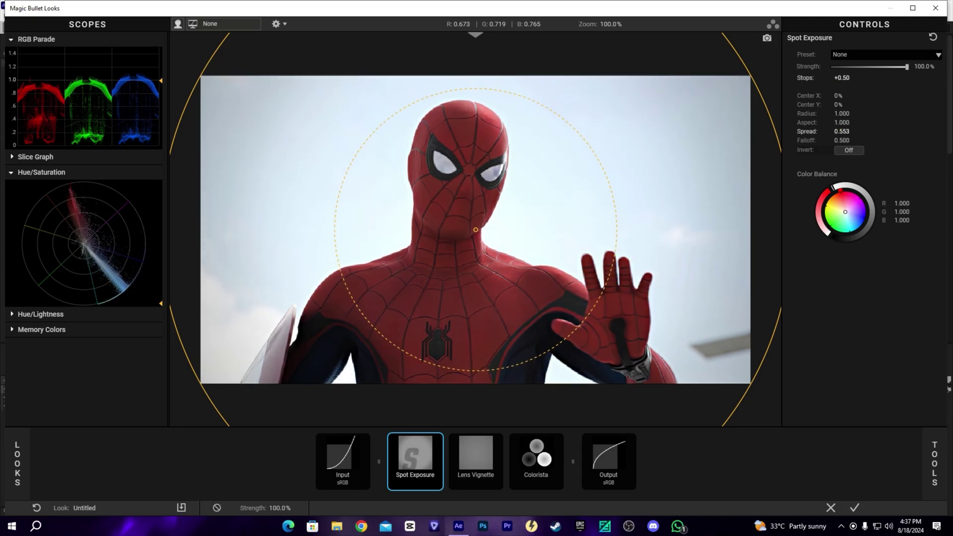
pyautogui.moveTo(839, 131); pyautogui.dragTo(893, 130)
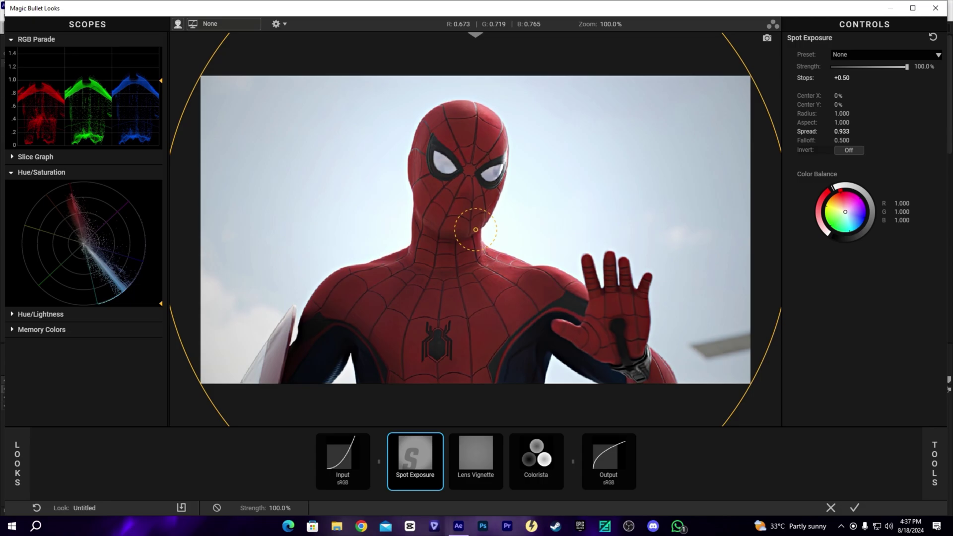
# - Raise Lens Vignette's Strength to 60% and its Vignette value to about 56%
pyautogui.click(486, 460)
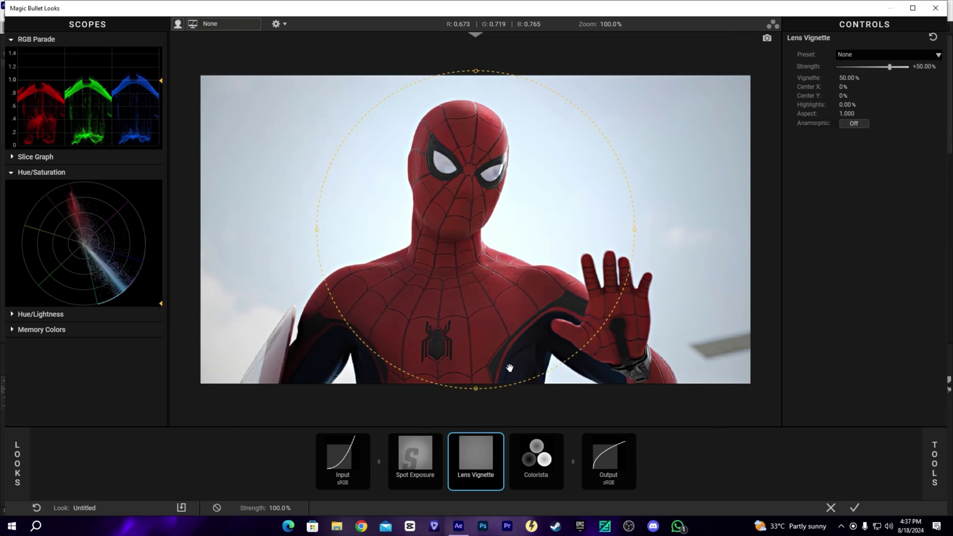
pyautogui.moveTo(847, 77); pyautogui.dragTo(893, 67)
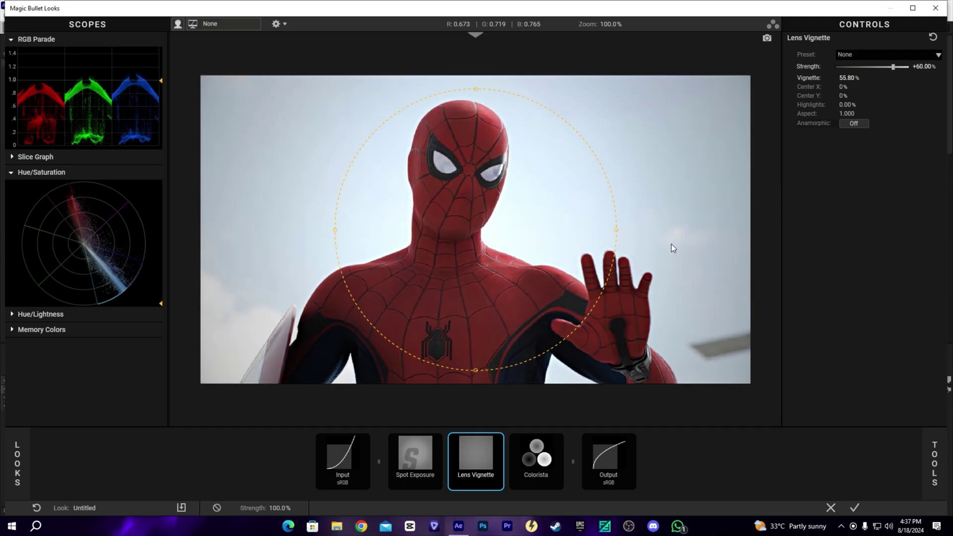
pyautogui.click(495, 441)
pyautogui.click(495, 441)
# - Set Colorista's Saturation to 140%, and adjust the blue point outward and the red point slightly on its first hue wheel
pyautogui.click(536, 461)
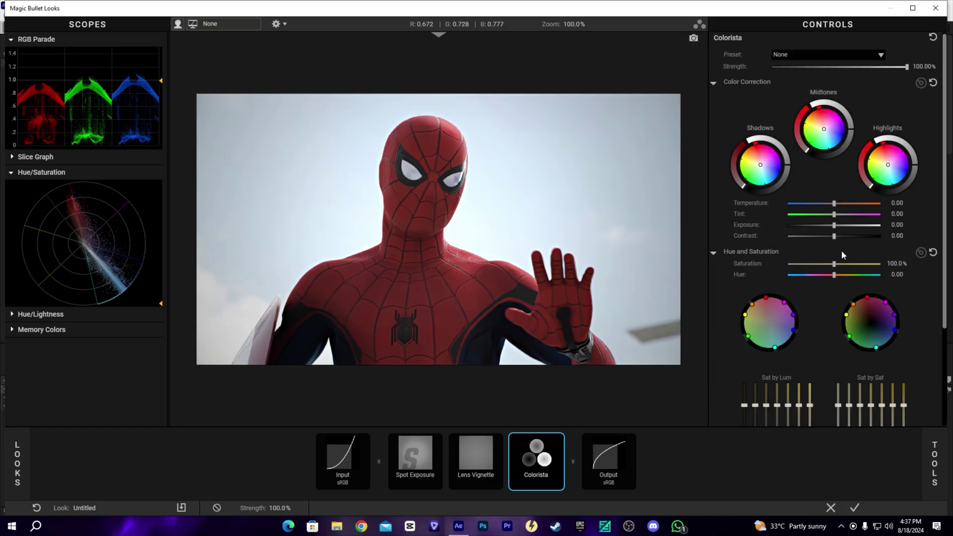
pyautogui.click(896, 263)
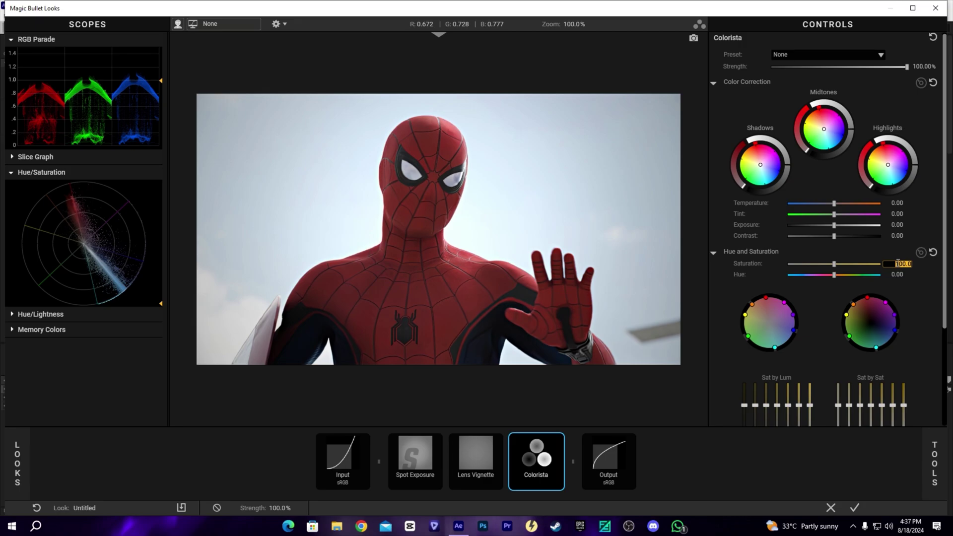
pyautogui.write('140')
pyautogui.press('Return')
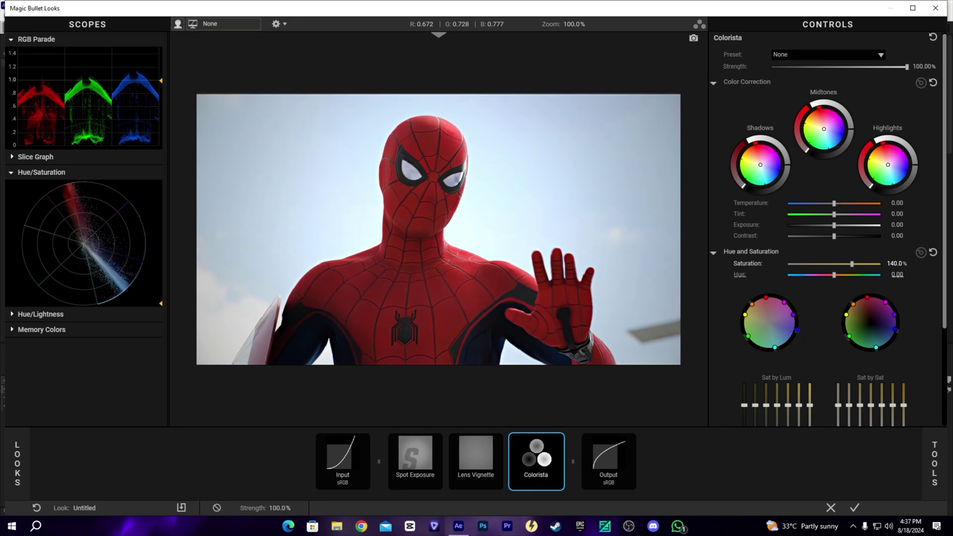
pyautogui.moveTo(797, 330); pyautogui.dragTo(802, 330)
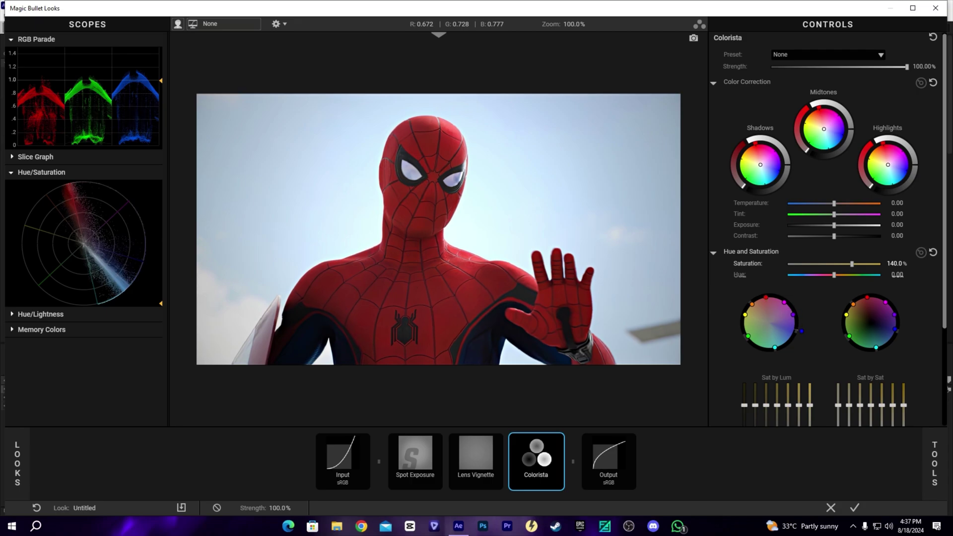
pyautogui.moveTo(766, 296); pyautogui.dragTo(766, 294)
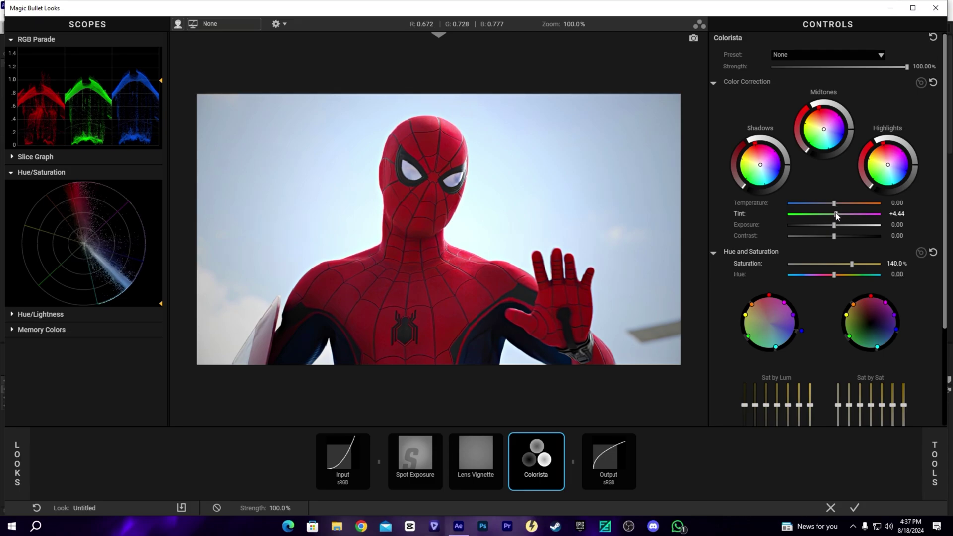
# - Set Colorista's Tint to +5 and raise its Temperature to about +12
pyautogui.moveTo(834, 214); pyautogui.dragTo(837, 217)
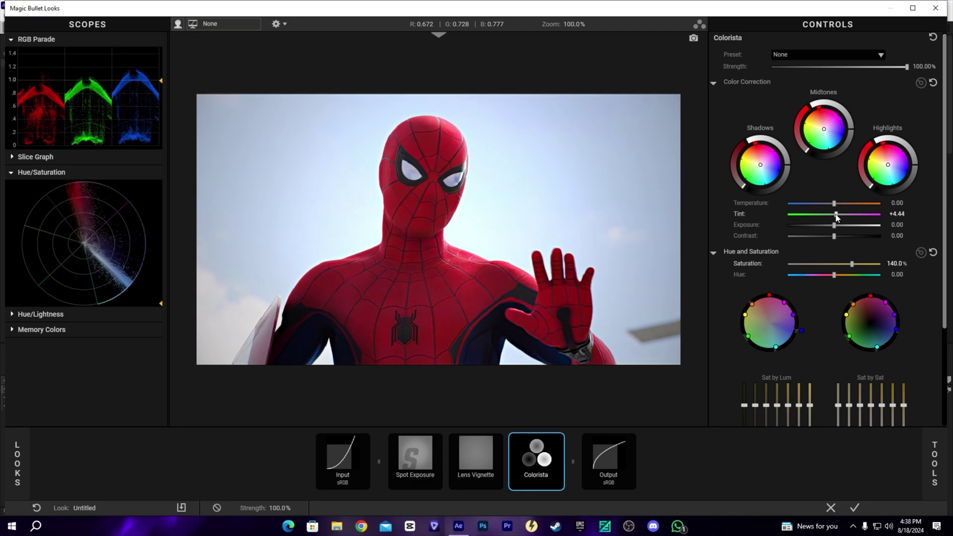
pyautogui.click(902, 214)
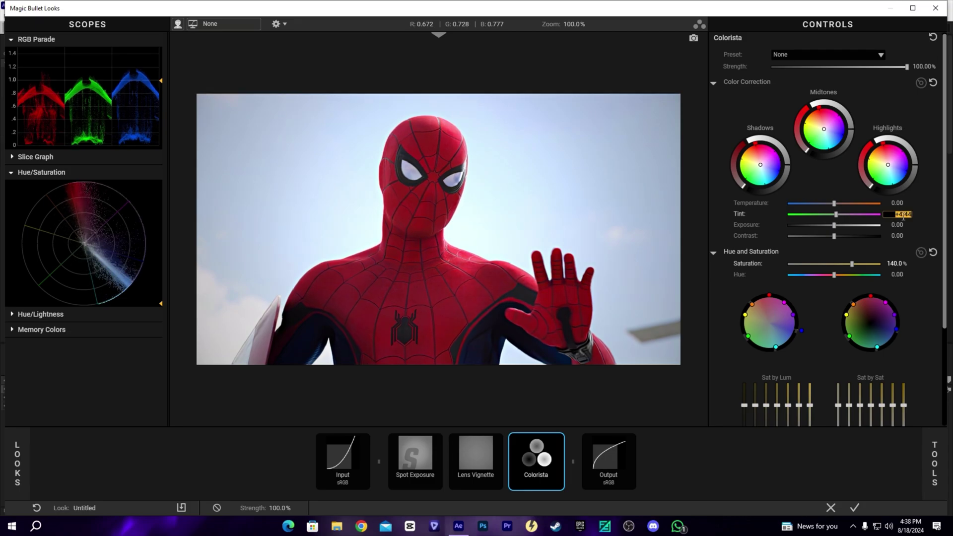
pyautogui.write('5')
pyautogui.press('Return')
pyautogui.moveTo(835, 204); pyautogui.dragTo(841, 205)
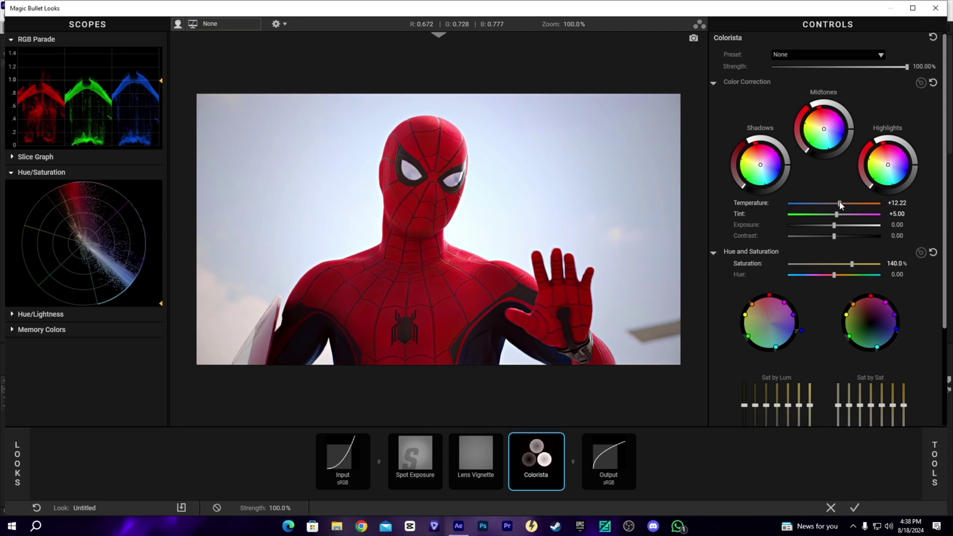
# - Set Colorista's Temperature to +5 and apply the edited look to the CC layer
pyautogui.click(901, 206)
pyautogui.write('5')
pyautogui.press('Return')
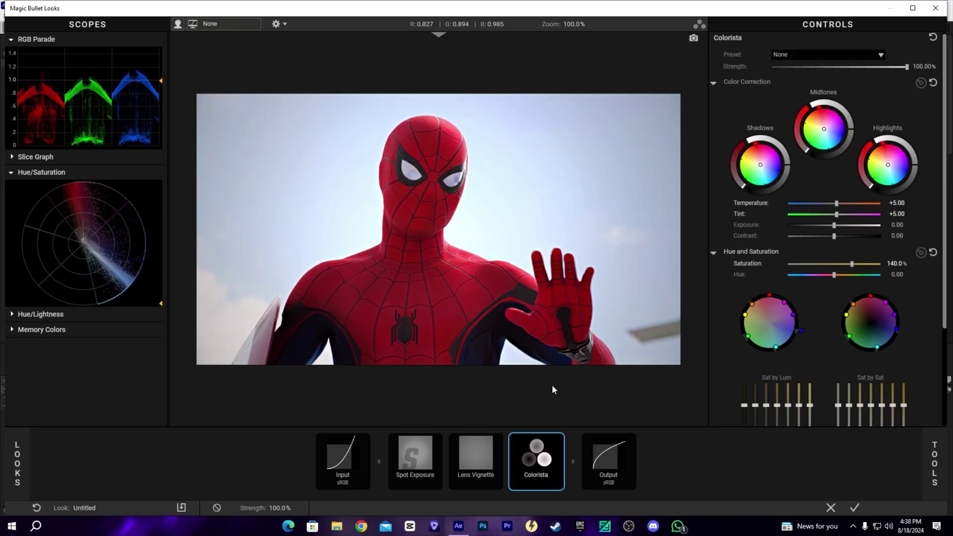
pyautogui.click(854, 507)
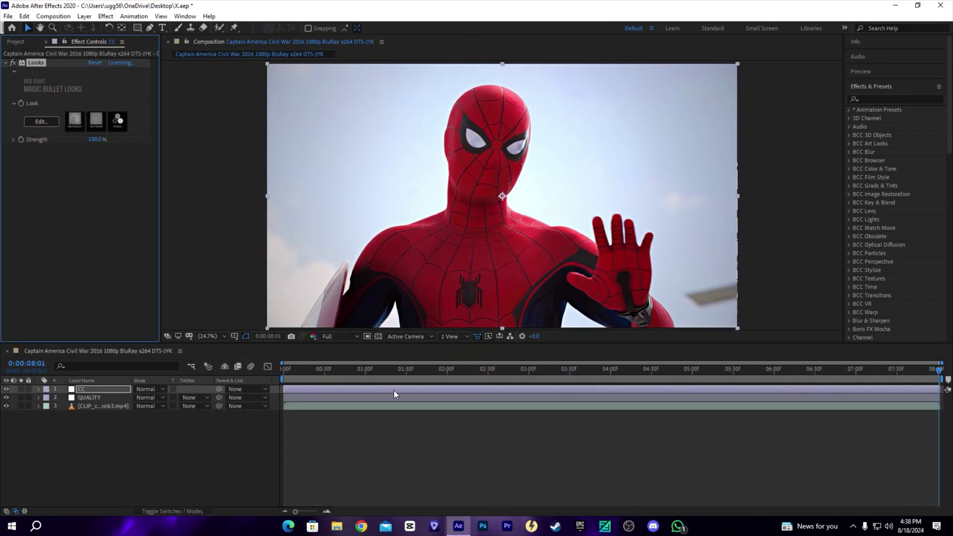
# - Compare the footage with and without the CC and QUALITY adjustment layers around 0:00:02:30, and check the frame at 0:00:03:08
pyautogui.click(454, 373)
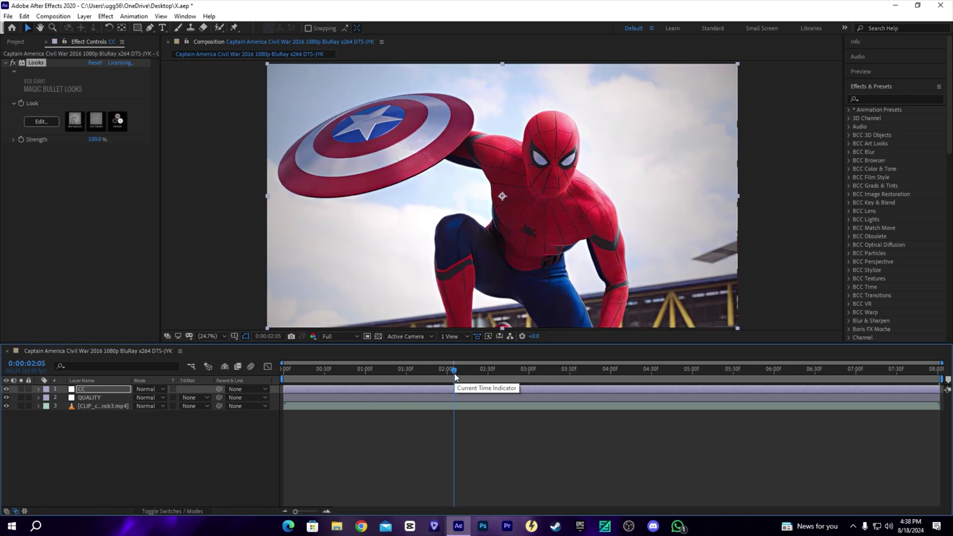
pyautogui.moveTo(454, 373); pyautogui.dragTo(488, 374)
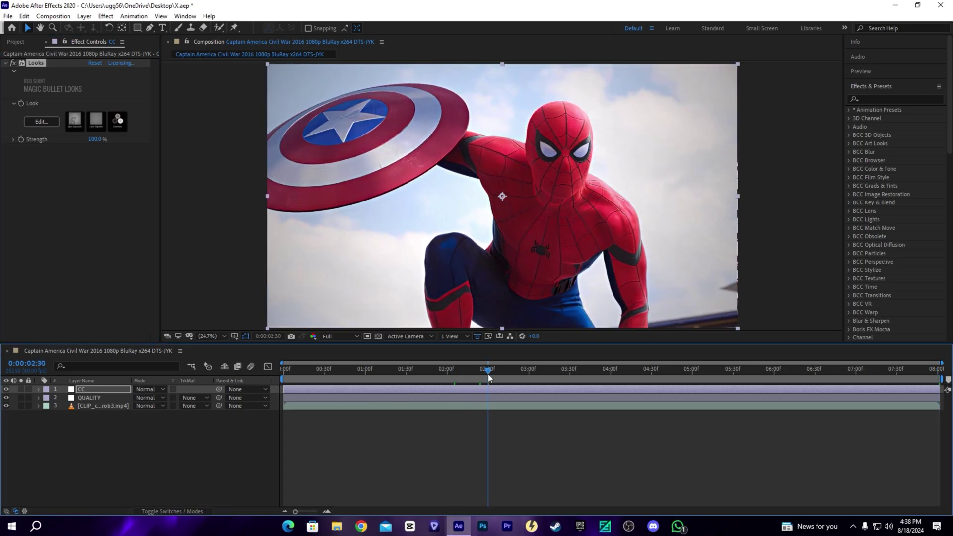
pyautogui.click(334, 397)
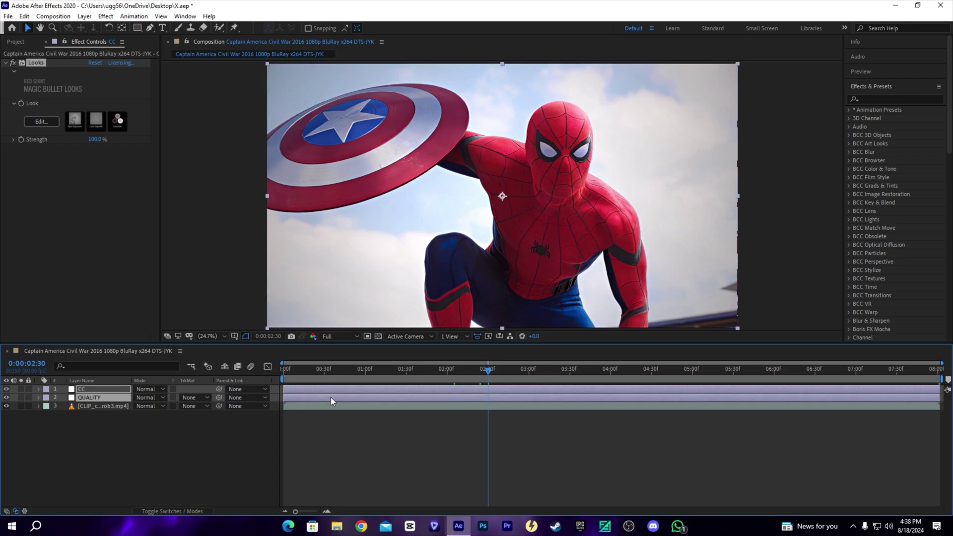
pyautogui.click(7, 390)
pyautogui.click(6, 389)
pyautogui.click(6, 390)
pyautogui.click(6, 389)
pyautogui.click(7, 389)
pyautogui.click(6, 390)
pyautogui.moveTo(493, 371); pyautogui.dragTo(541, 372)
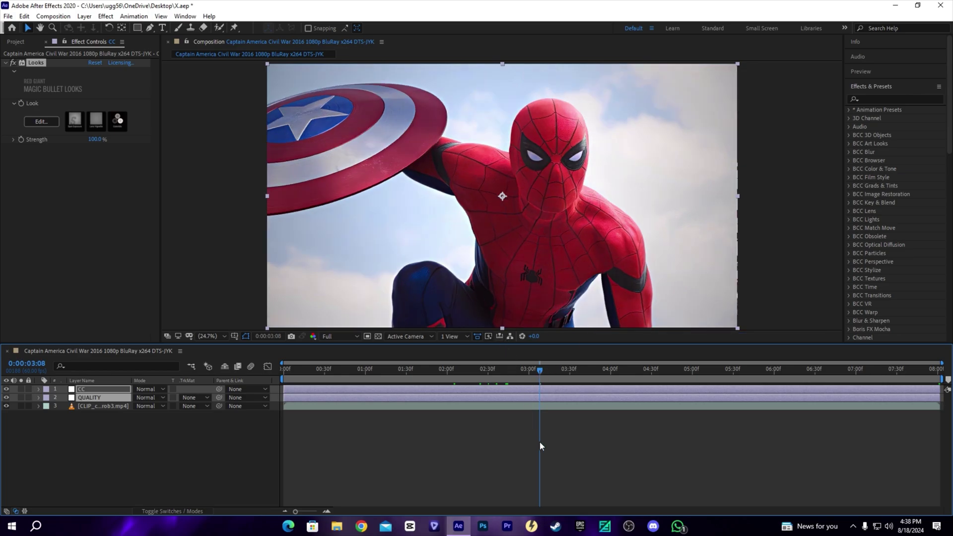
# - Apply the Instant 4K effect to the CC adjustment layer only
pyautogui.click(540, 441)
pyautogui.click(542, 386)
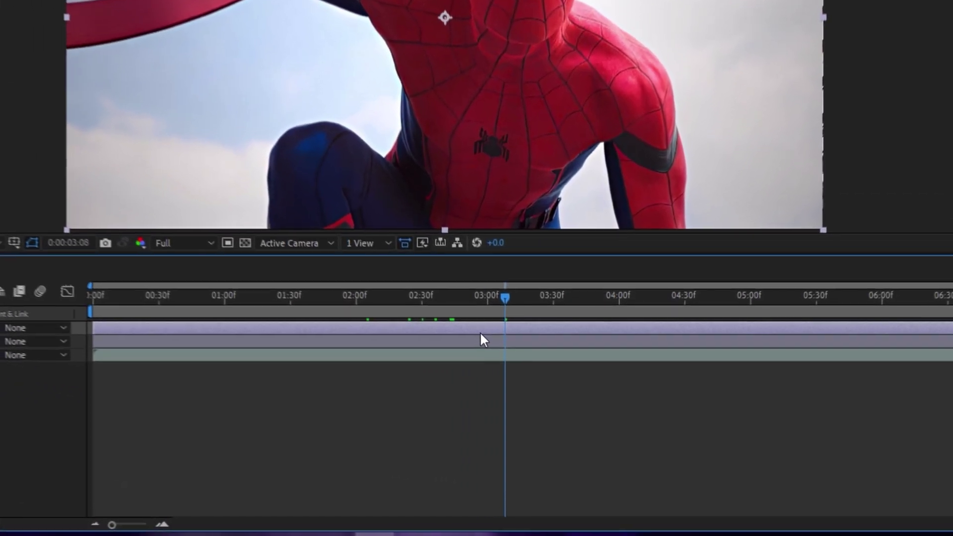
pyautogui.hotkey('ctrl', 'space')
pyautogui.write('in')
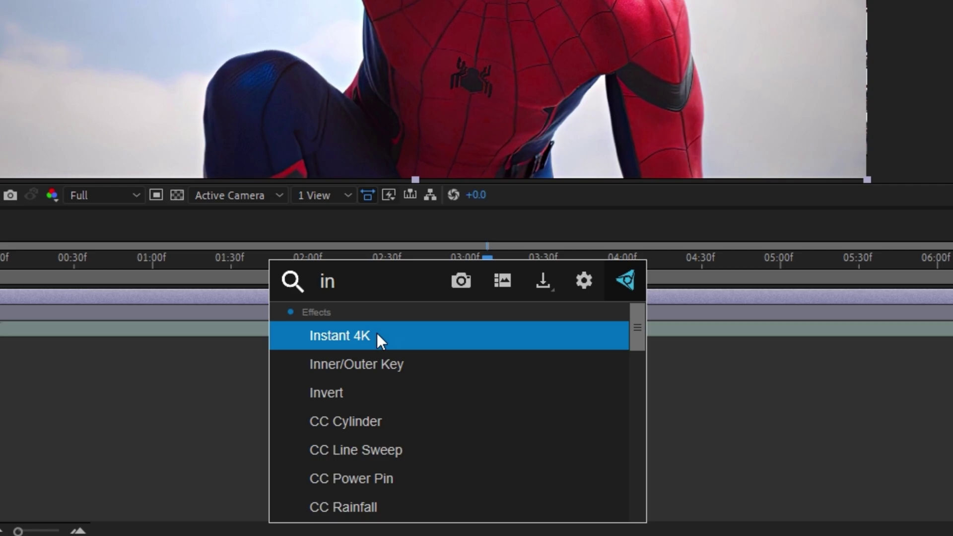
pyautogui.click(401, 334)
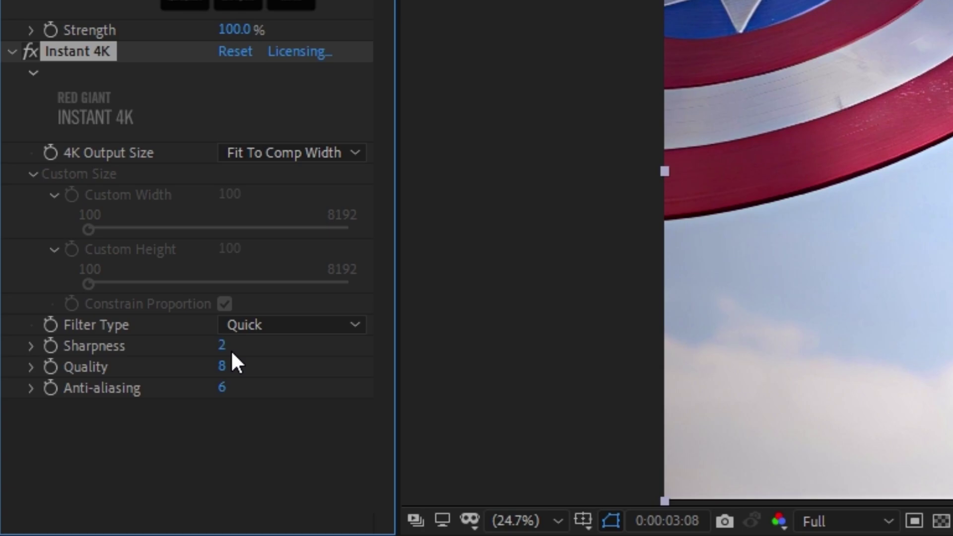
# - Configure Instant 4K with the Best filter type, Quality 25, Anti-aliasing 10 and Sharpness 5
pyautogui.click(96, 259)
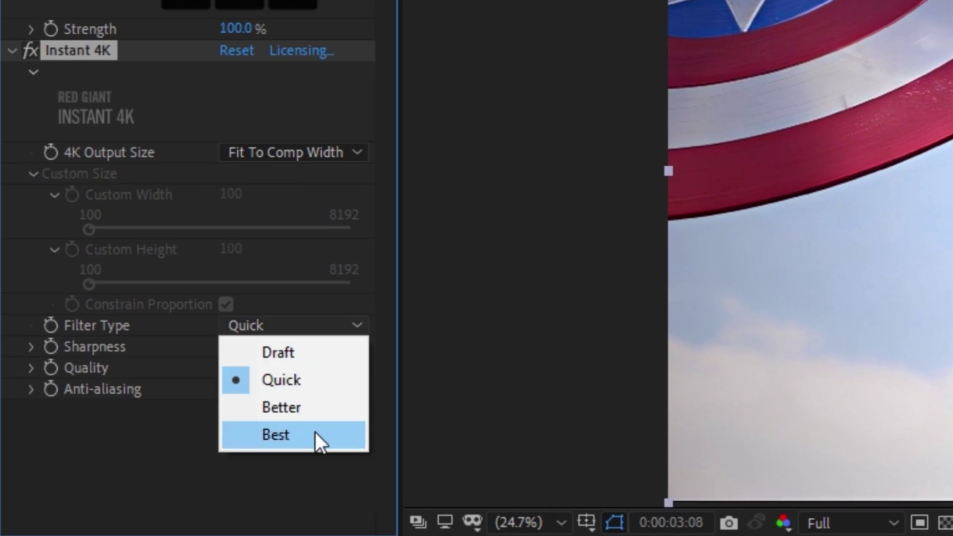
pyautogui.click(290, 433)
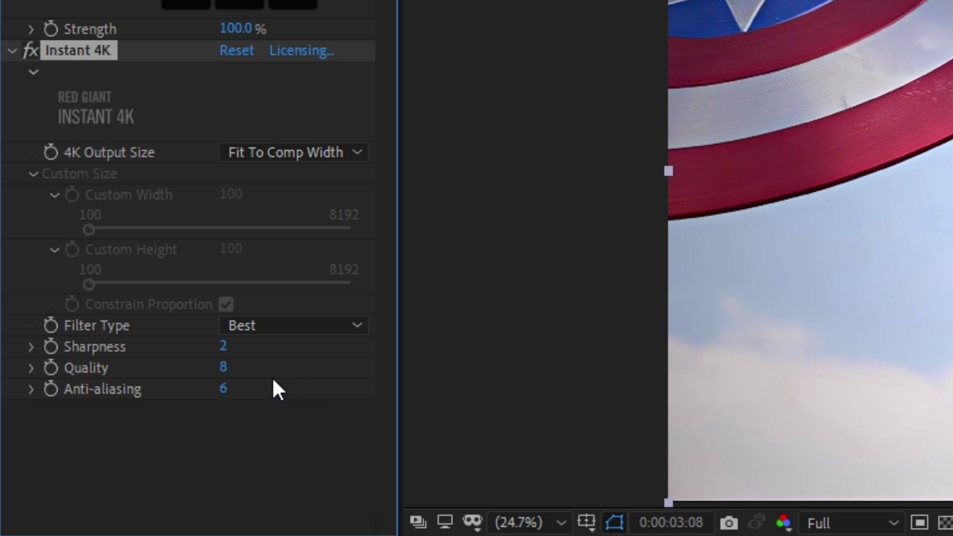
pyautogui.moveTo(224, 368); pyautogui.dragTo(255, 368)
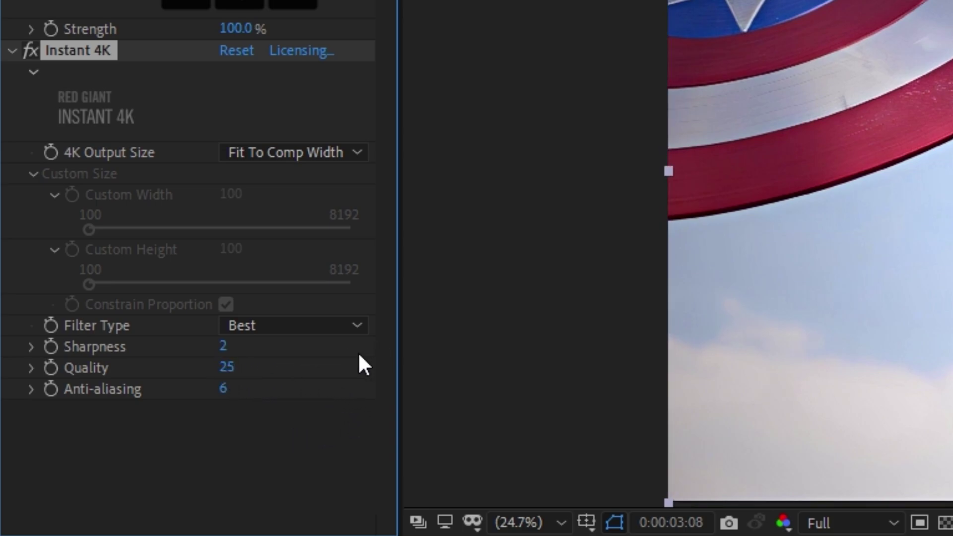
pyautogui.moveTo(223, 388); pyautogui.dragTo(344, 379)
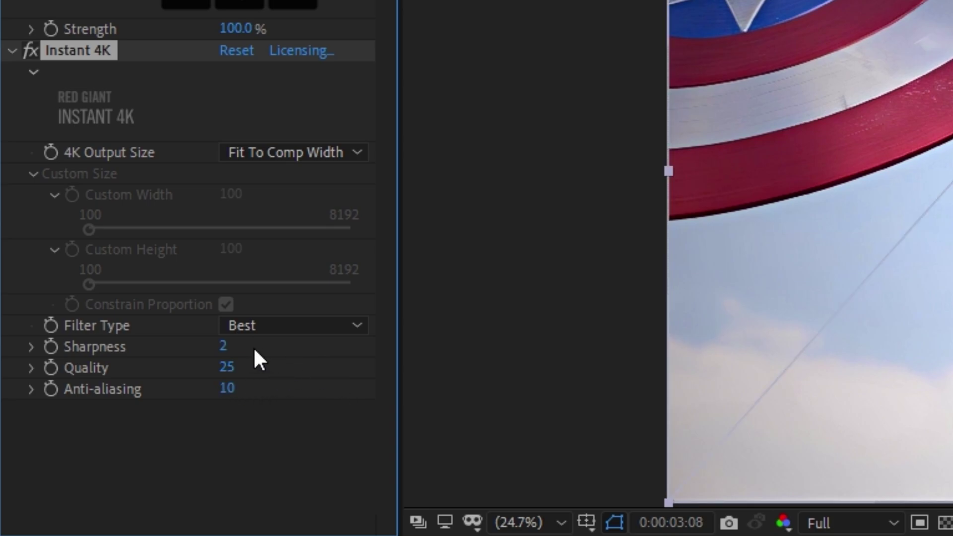
pyautogui.click(224, 346)
pyautogui.write('5')
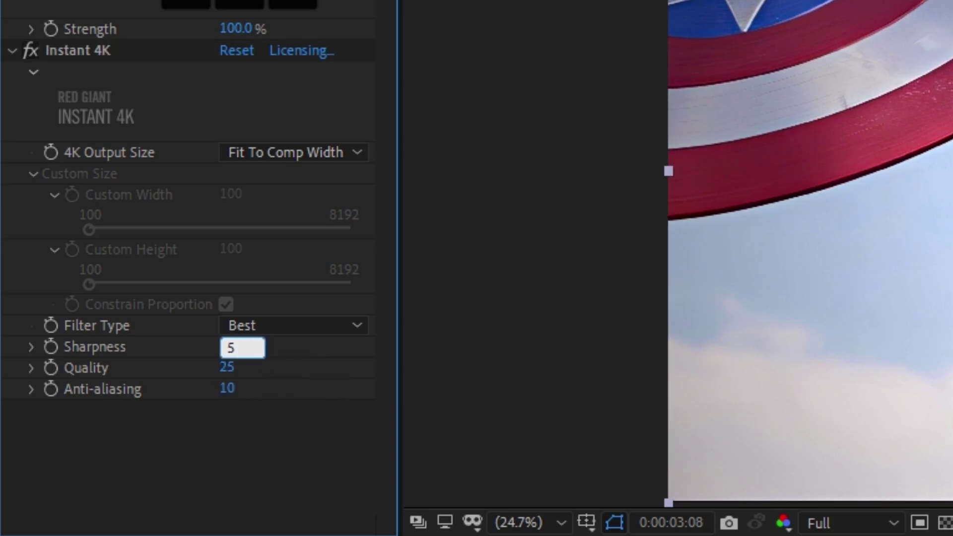
pyautogui.press('Return')
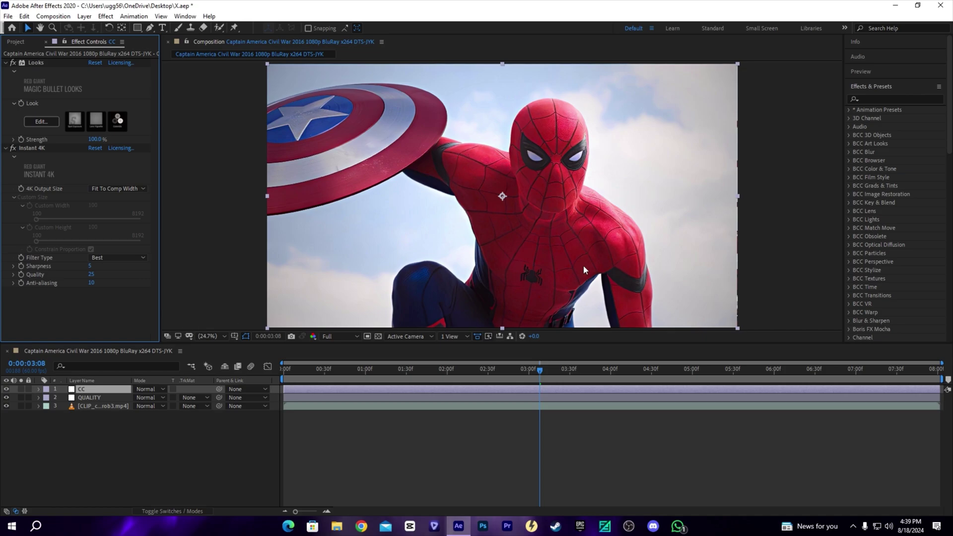
# - Compare the frame at 0:00:06:07 with the CC and QUALITY layers hidden and shown, leaving both visible
pyautogui.moveTo(543, 381); pyautogui.dragTo(784, 389)
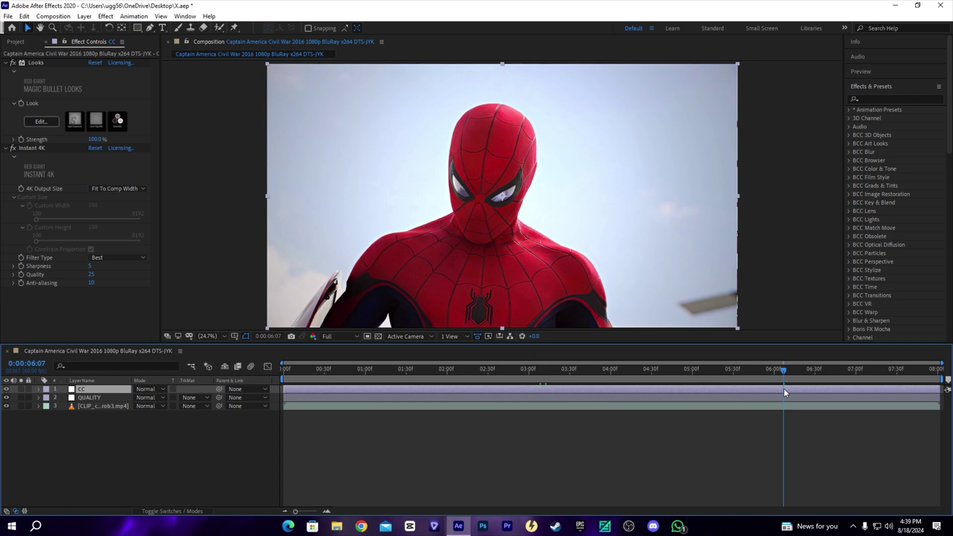
pyautogui.keyDown('shift'); pyautogui.click(116, 398); pyautogui.keyUp('shift')
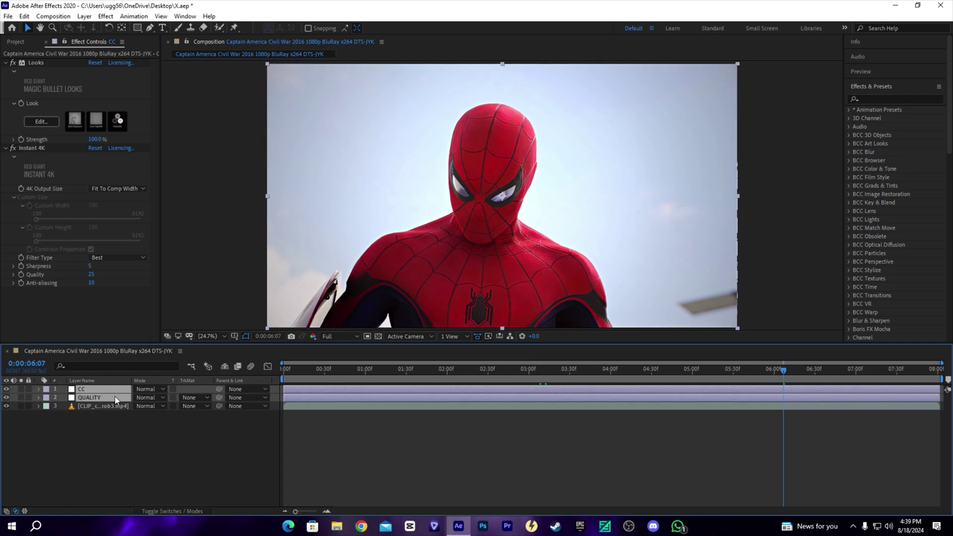
pyautogui.click(6, 396)
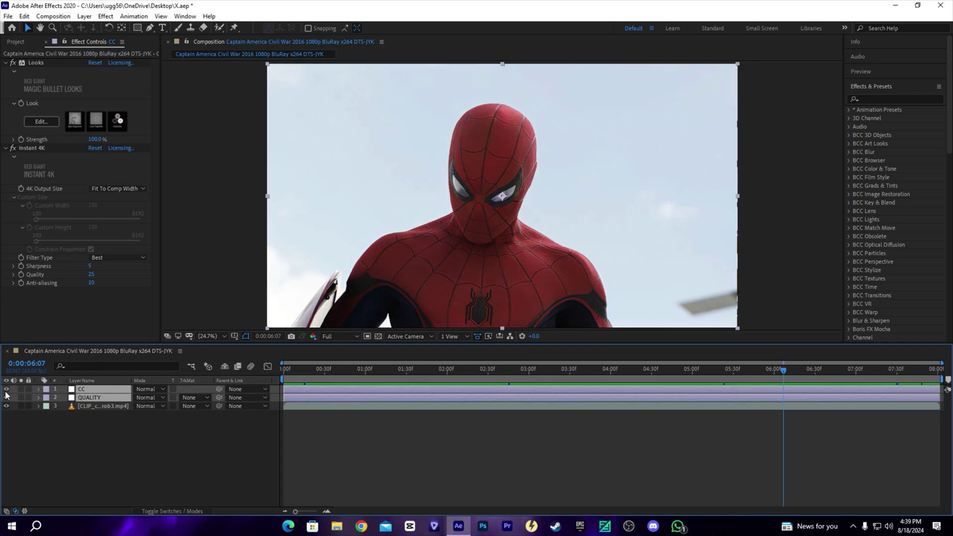
pyautogui.click(6, 396)
pyautogui.click(6, 396)
pyautogui.click(6, 396)
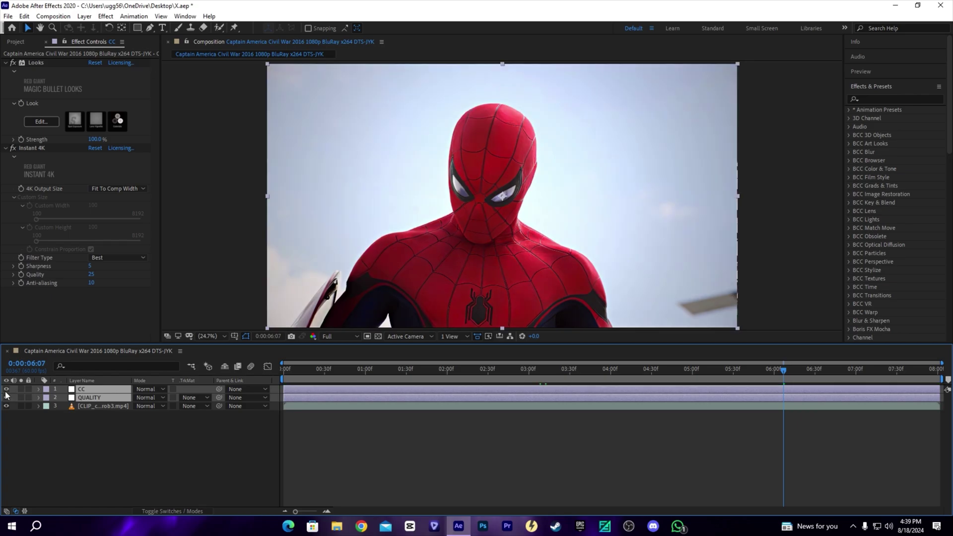
pyautogui.click(6, 396)
pyautogui.click(6, 396)
# - Check the graded result on several frames near the end and the beginning of the clip
pyautogui.click(815, 379)
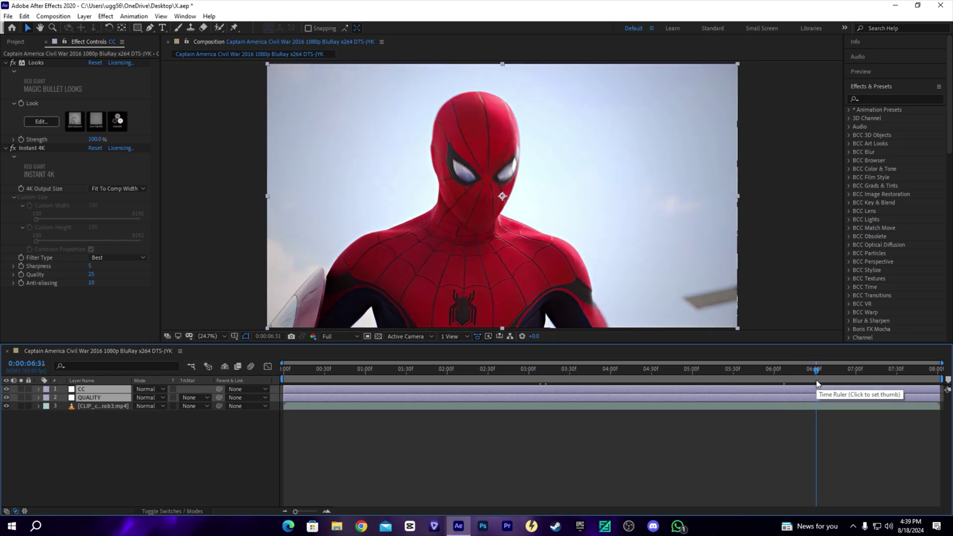
pyautogui.click(911, 380)
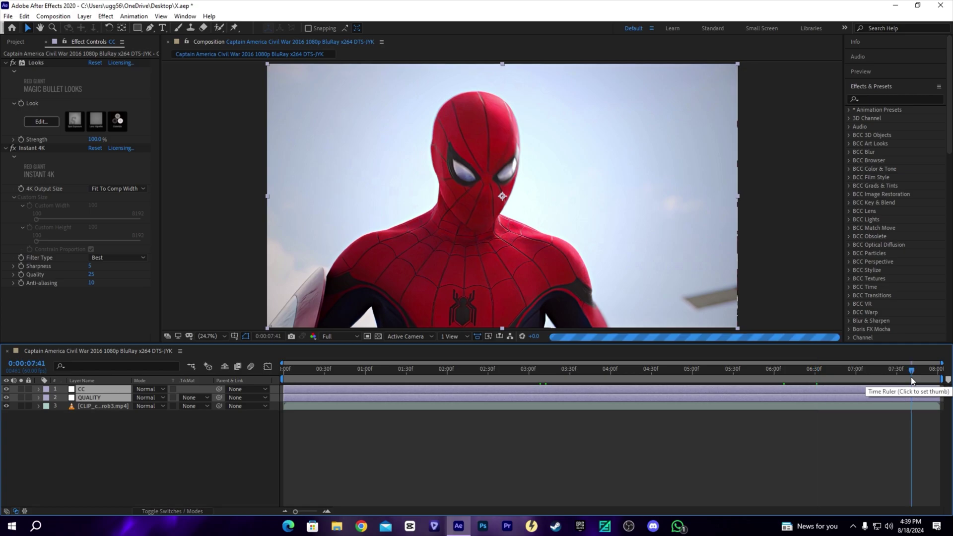
pyautogui.click(924, 378)
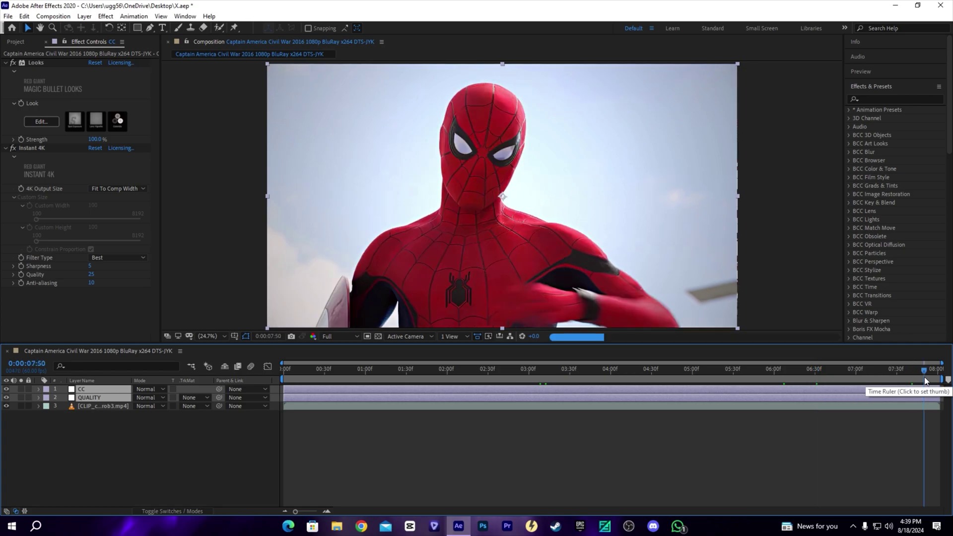
pyautogui.click(299, 371)
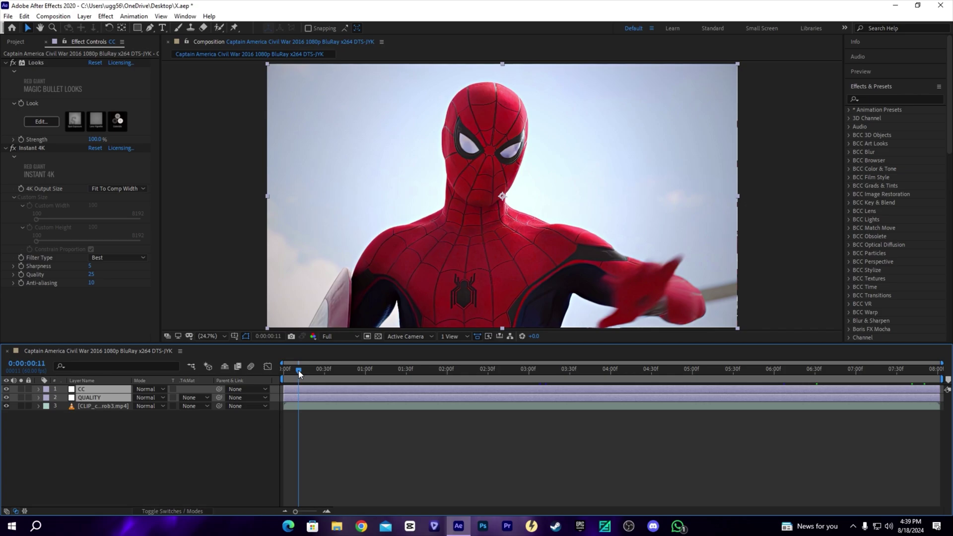
pyautogui.click(328, 376)
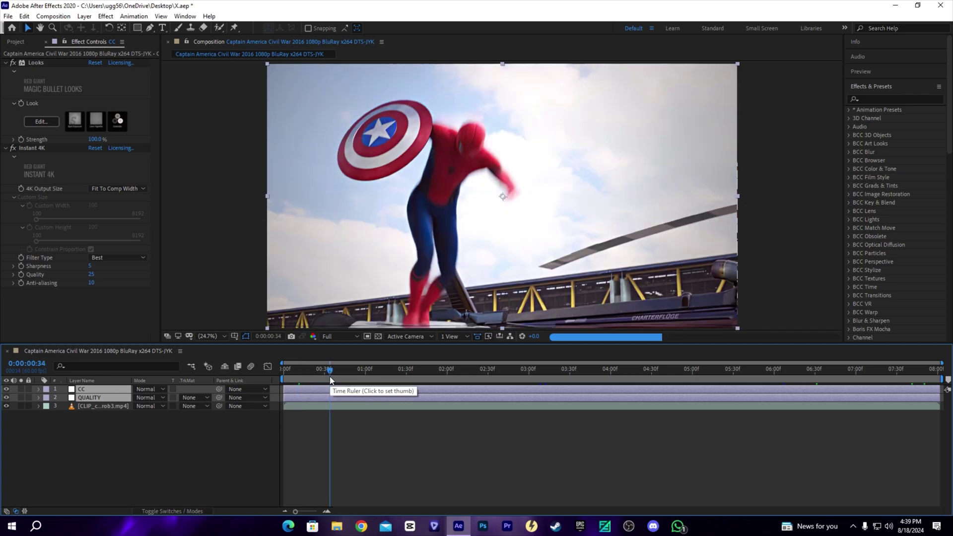
pyautogui.click(345, 376)
# - Reopen the CC layer's look on the frame at 0:00:02:36 and set Spot Exposure's Stops to +0.20
pyautogui.click(496, 371)
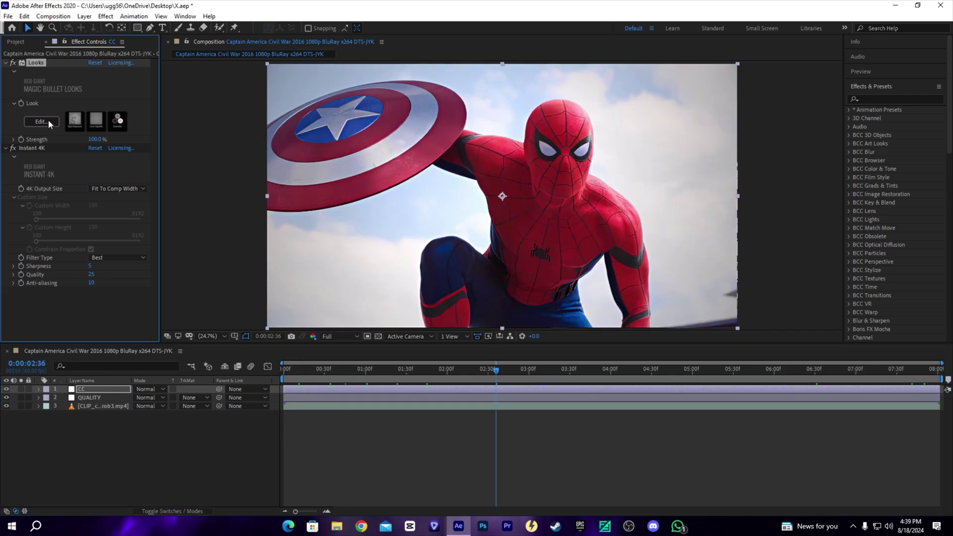
pyautogui.click(41, 121)
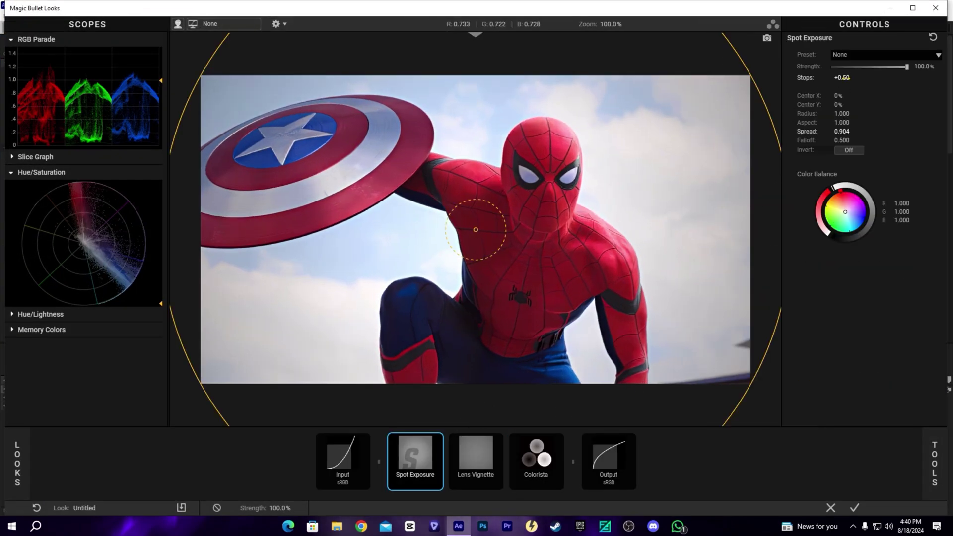
pyautogui.click(844, 78)
pyautogui.write('.6')
pyautogui.press('Return')
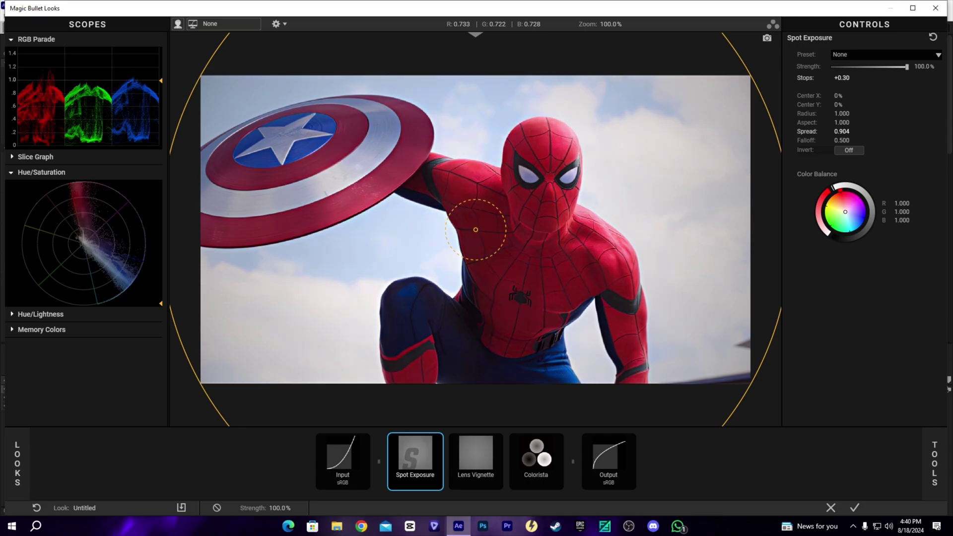
pyautogui.click(846, 78)
pyautogui.write('.2')
pyautogui.press('Return')
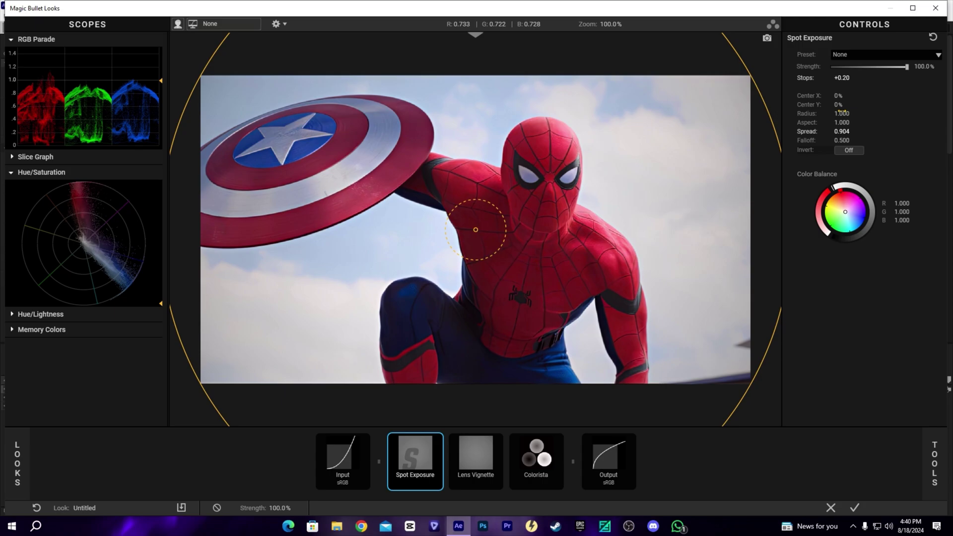
# - Raise Spot Exposure's Radius to 1.010, review the Colorista settings and apply the look
pyautogui.moveTo(840, 112); pyautogui.dragTo(841, 112)
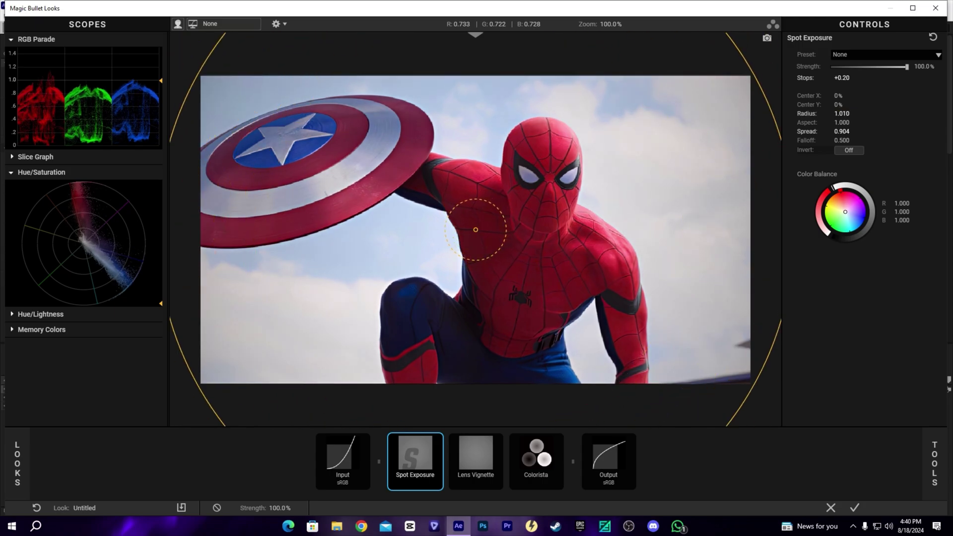
pyautogui.click(536, 459)
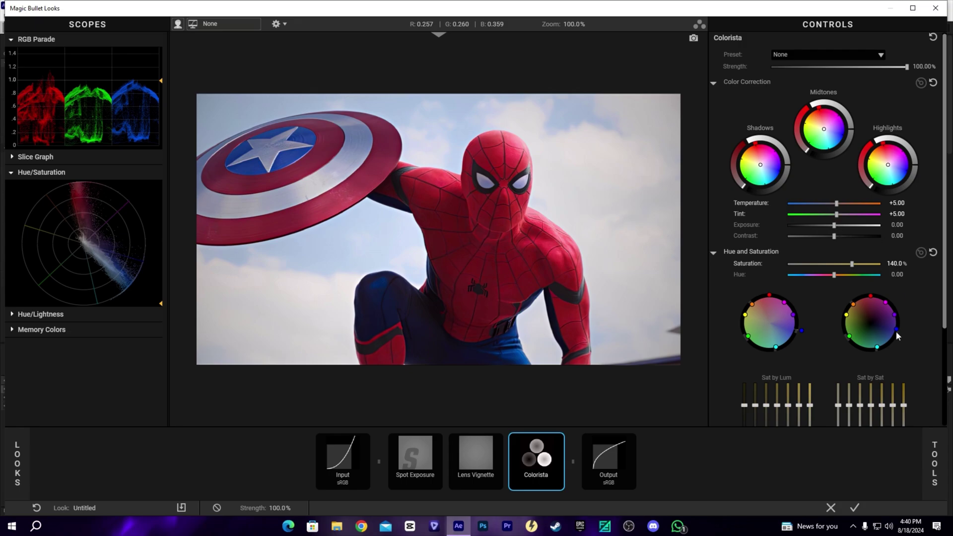
pyautogui.click(852, 506)
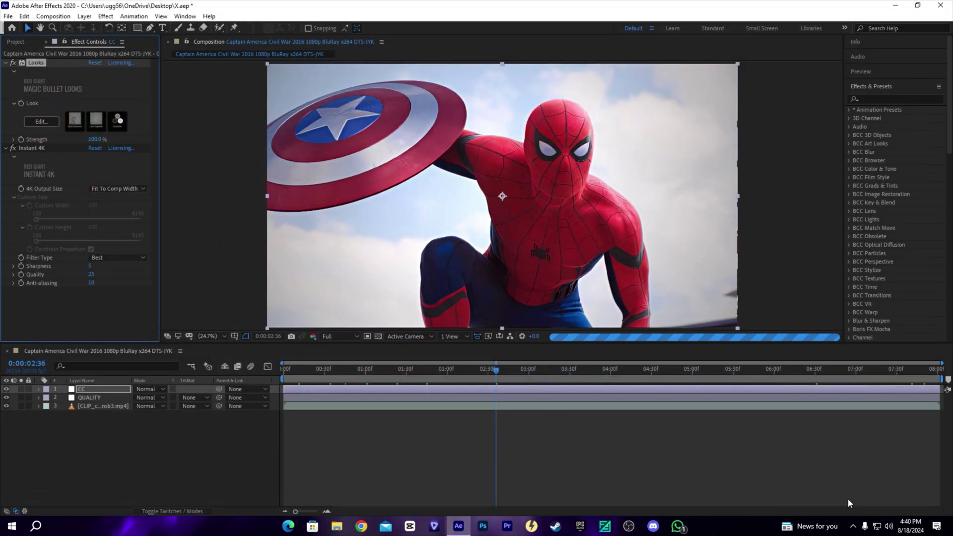
# - Compare the frame at 0:00:04:30 with the CC and QUALITY layers turned off and back on
pyautogui.click(758, 465)
pyautogui.press('space')
pyautogui.click(6, 398)
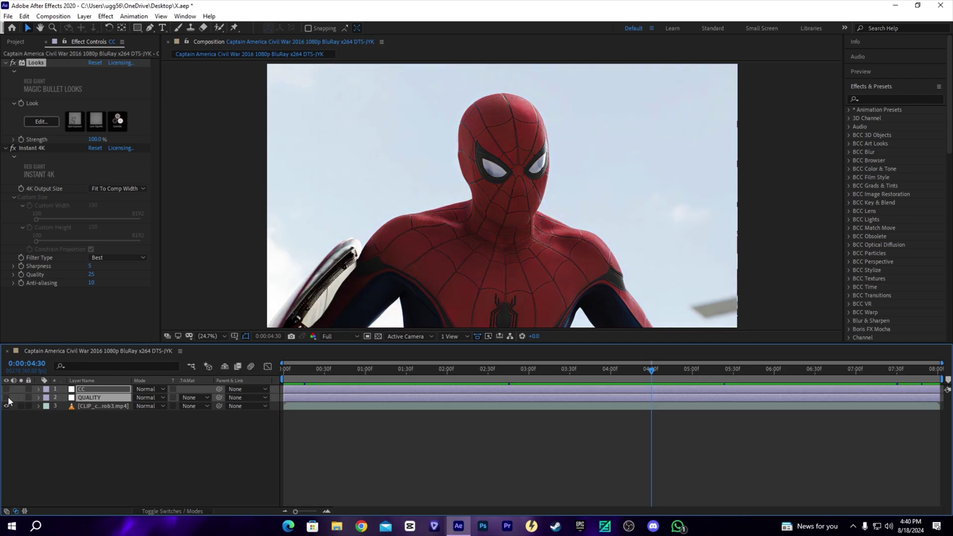
pyautogui.click(6, 397)
pyautogui.click(6, 398)
pyautogui.click(6, 398)
# - Reopen the CC layer's look, set Colorista's Saturation to 150% and apply the change
pyautogui.click(41, 122)
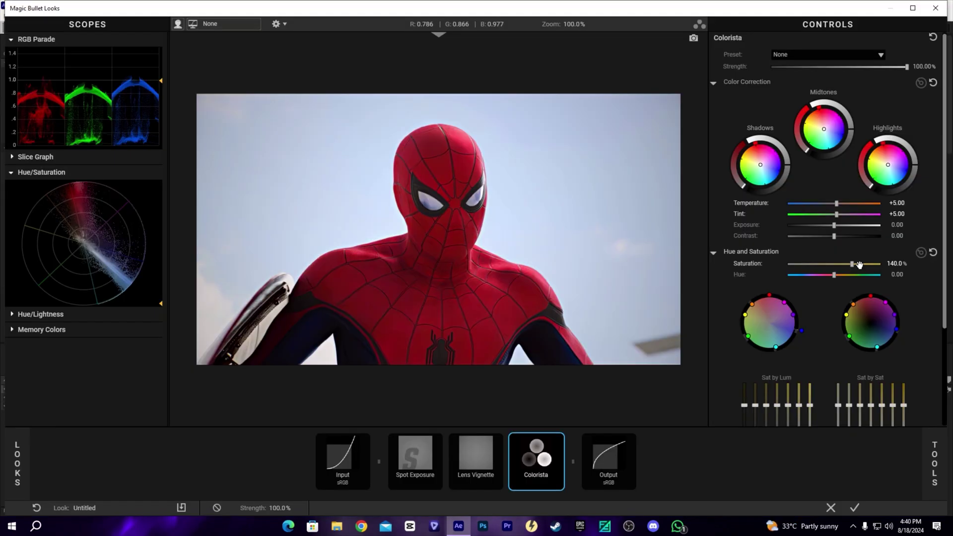
pyautogui.click(895, 263)
pyautogui.write('150')
pyautogui.press('Return')
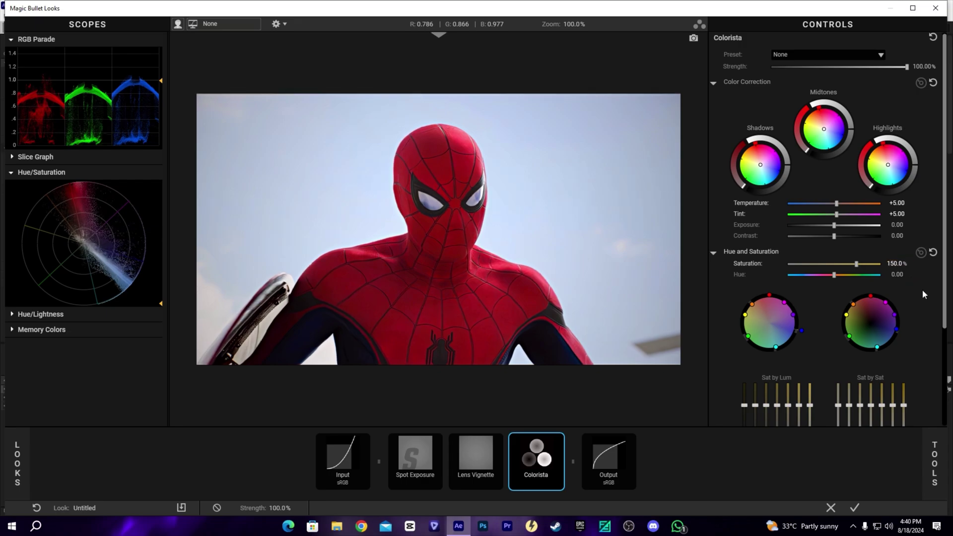
pyautogui.click(856, 509)
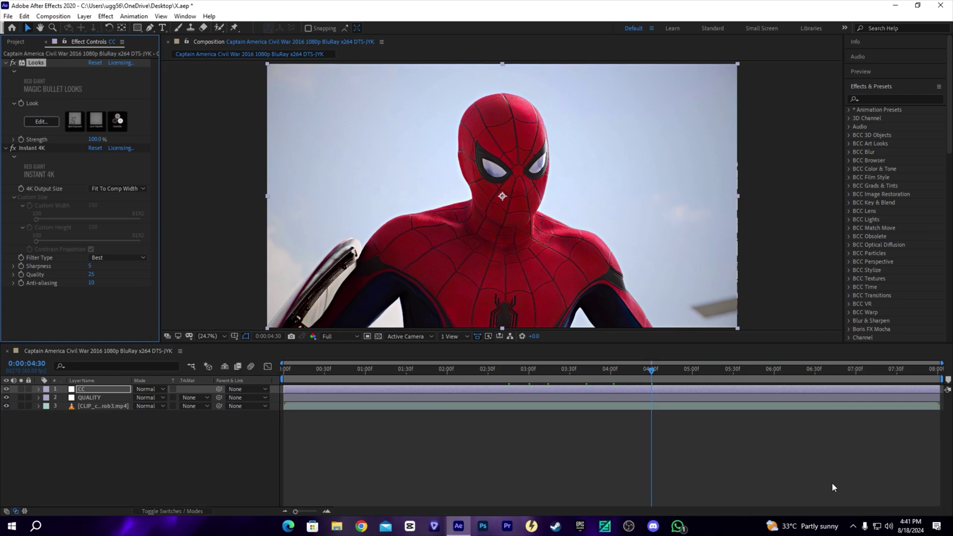
# - Add the composition to the render queue, set its output file to CC CLIP on the Desktop, and send it to Adobe Media Encoder
pyautogui.click(405, 372)
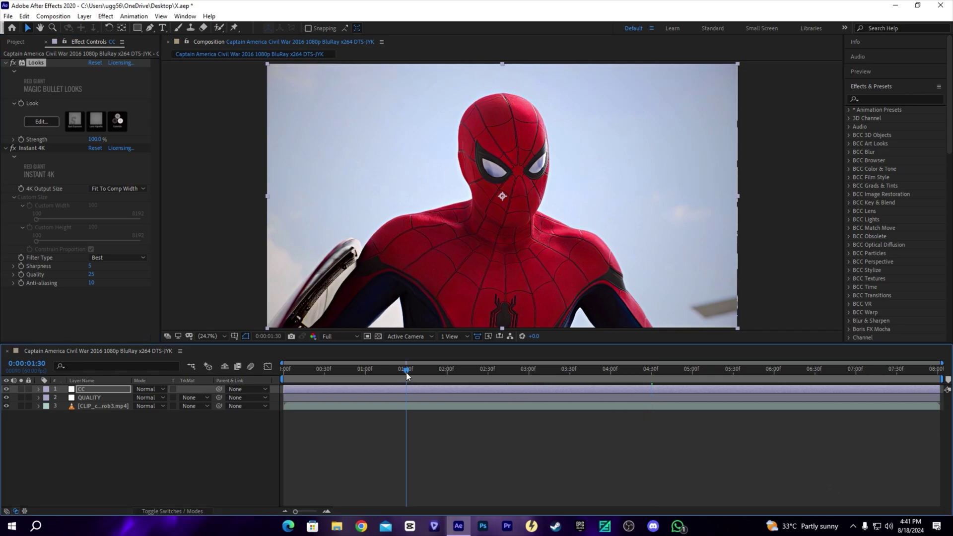
pyautogui.hotkey('ctrl', 'm')
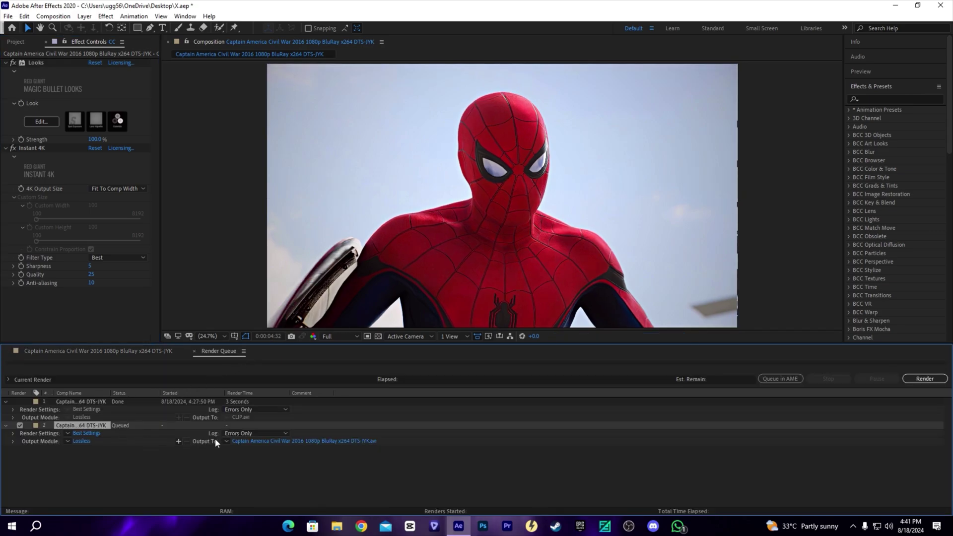
pyautogui.click(248, 438)
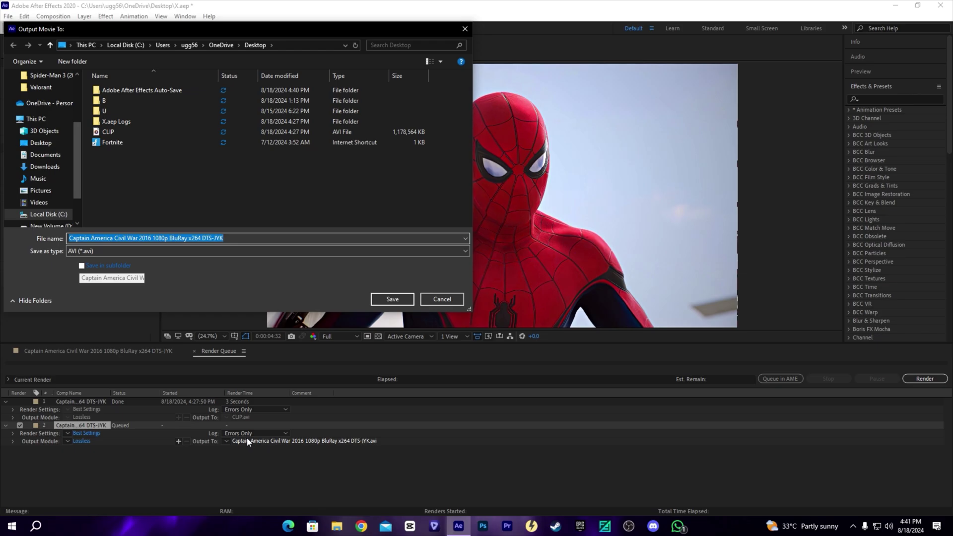
pyautogui.write('CC CLIP')
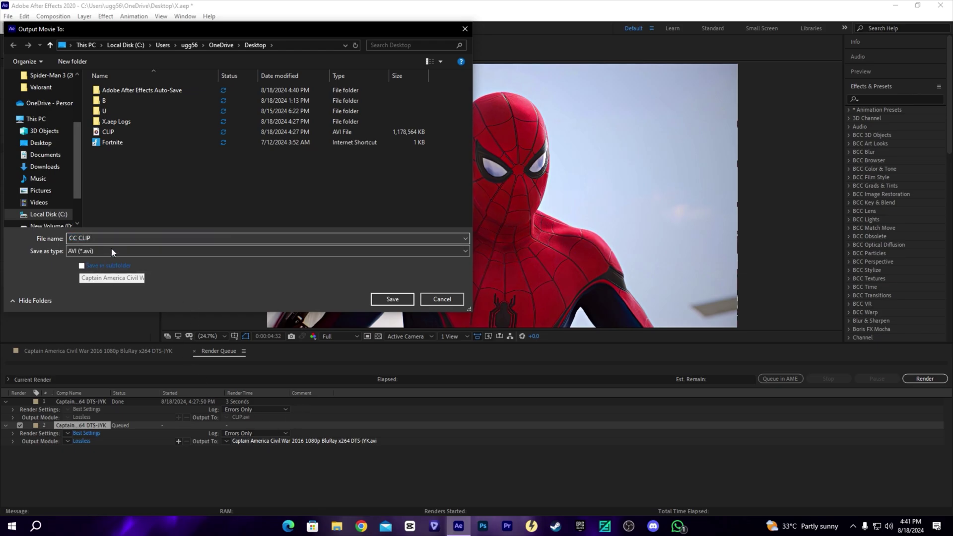
pyautogui.click(392, 299)
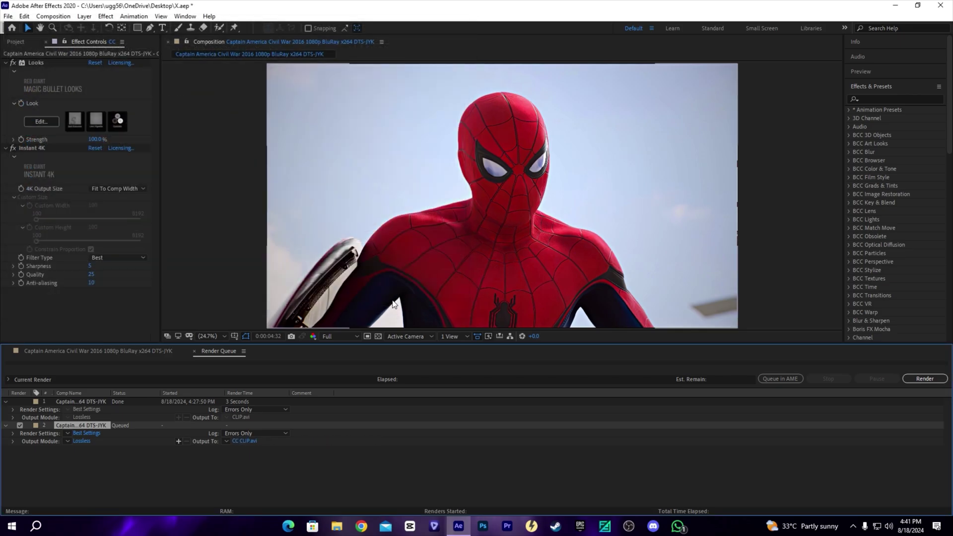
pyautogui.click(778, 378)
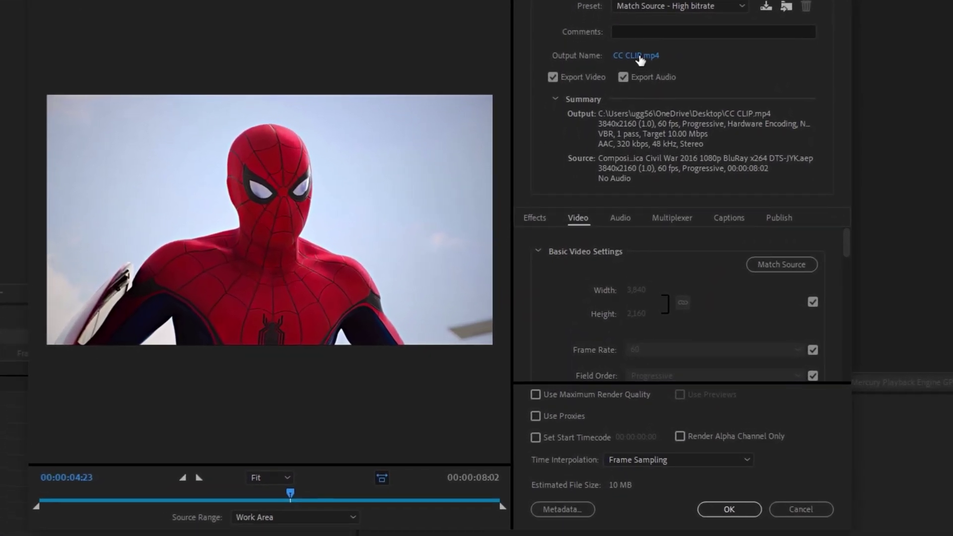
# - Enable Render at Maximum Depth and Use Maximum Render Quality in the export settings of CC CLIP.mp4
pyautogui.scroll(-2, 628, 292)
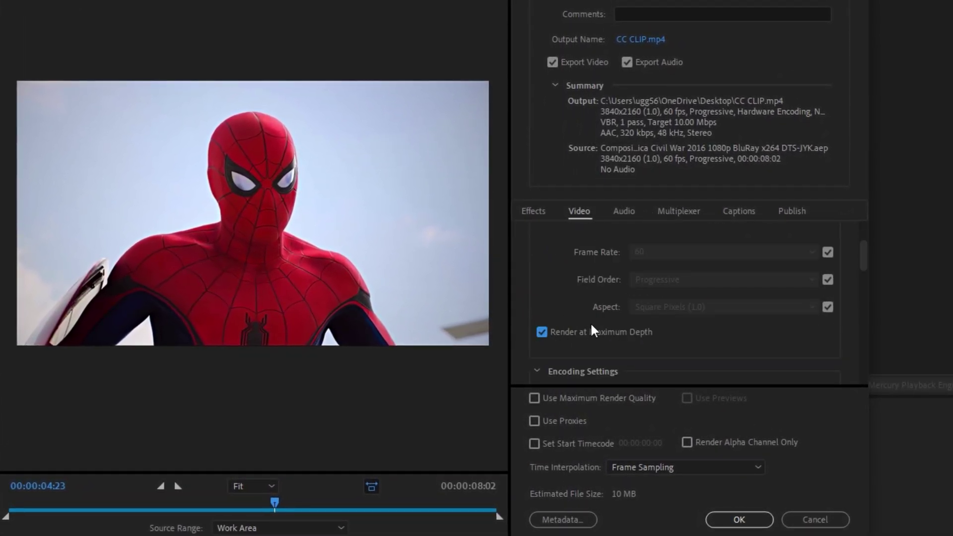
pyautogui.click(544, 400)
pyautogui.scroll(-2, 636, 329)
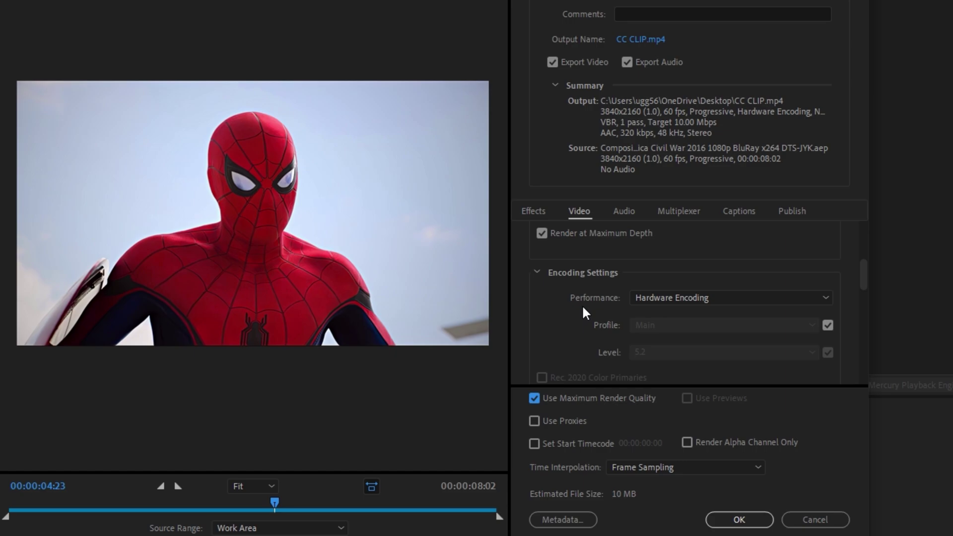
# - Set the bitrate encoding to CBR with a 60 Mbps target, accept the export settings and start encoding the queue
pyautogui.scroll(-1, 582, 305)
pyautogui.scroll(-7, 582, 304)
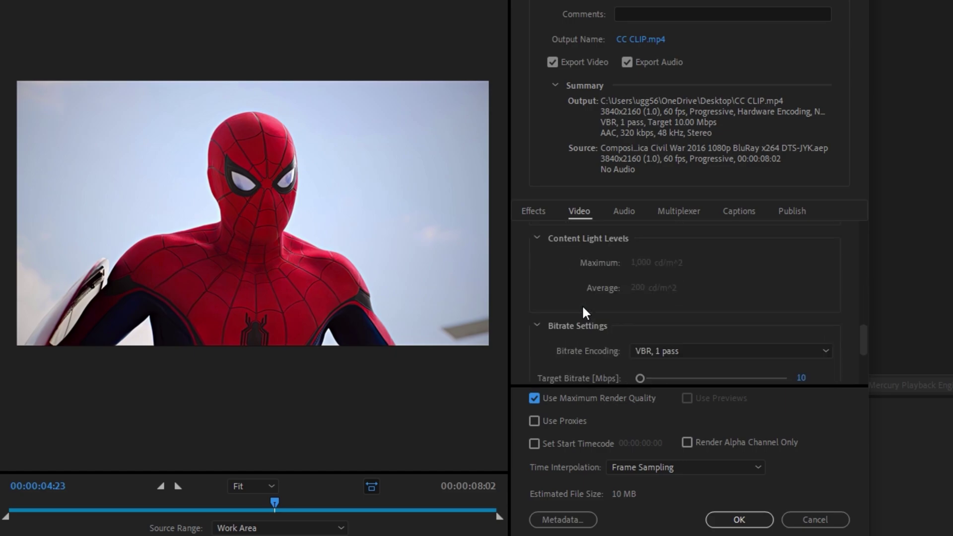
pyautogui.click(654, 299)
pyautogui.click(653, 314)
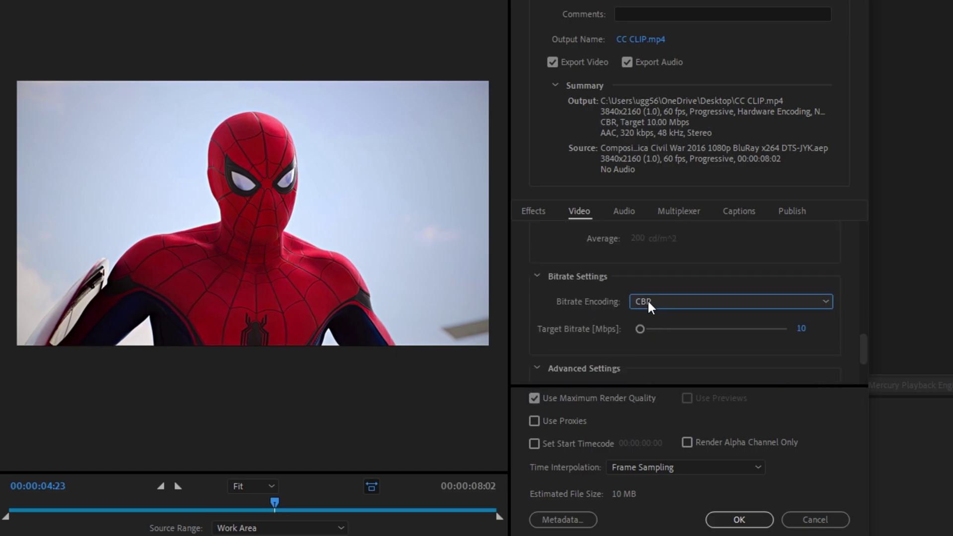
pyautogui.click(800, 328)
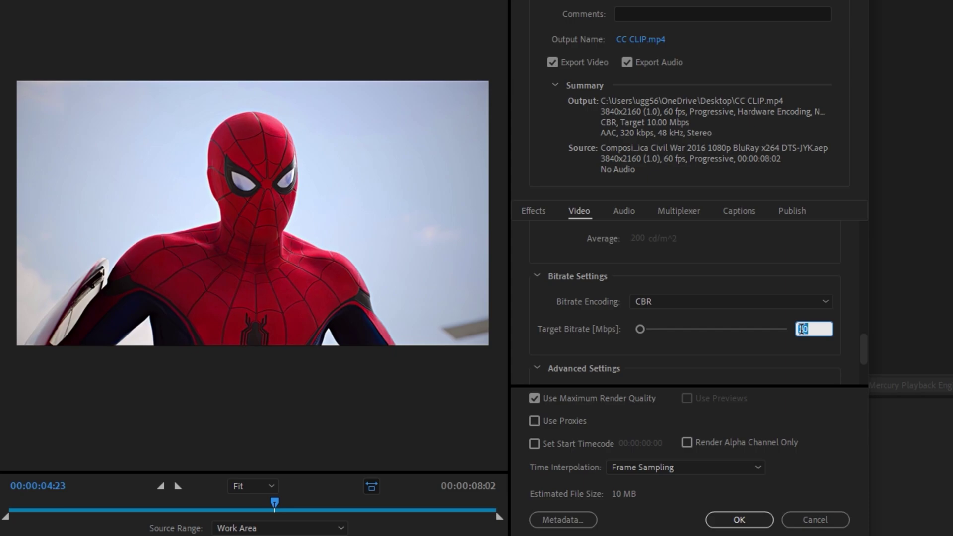
pyautogui.write('6')
pyautogui.click(530, 295)
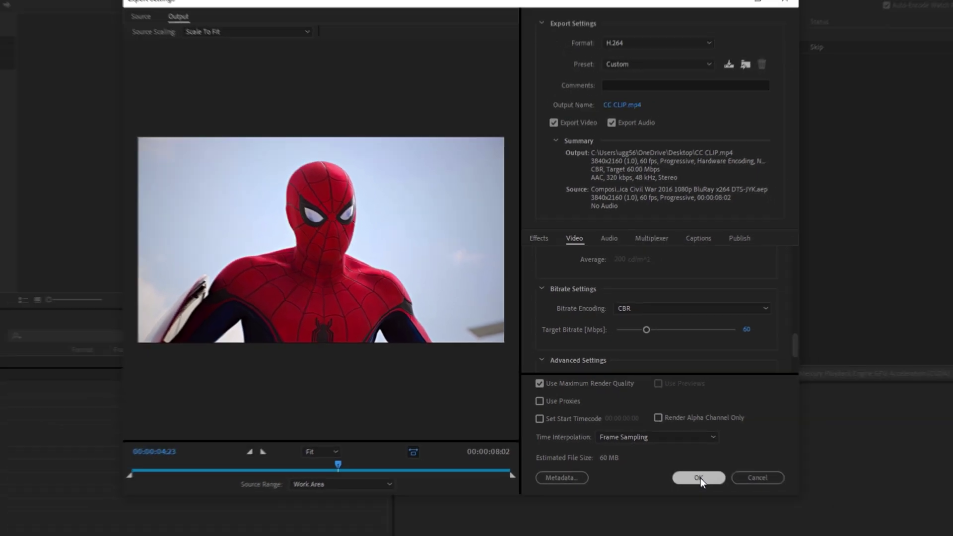
pyautogui.click(739, 519)
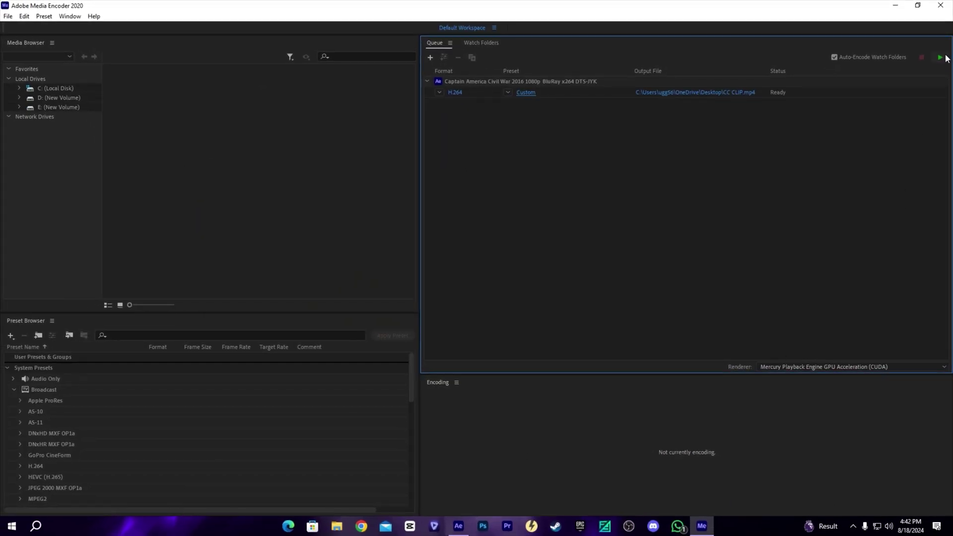
pyautogui.click(940, 58)
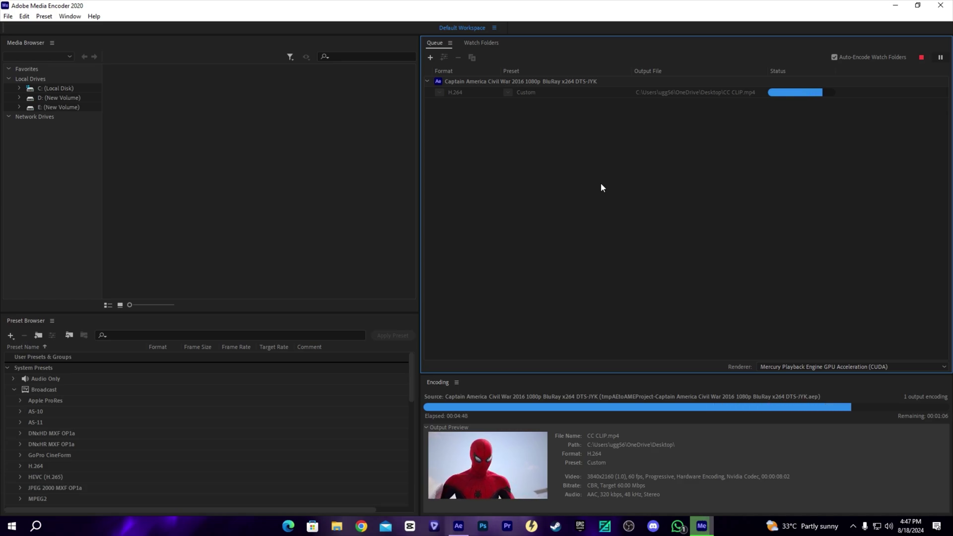
# - Minimize the open windows and play the exported CC CLIP from the desktop in VLC media player
pyautogui.click(896, 6)
pyautogui.click(896, 6)
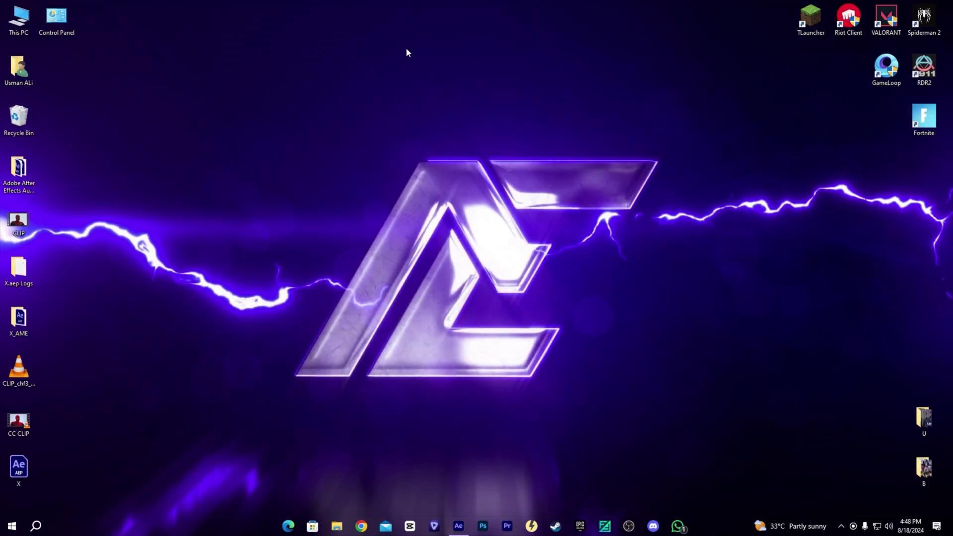
pyautogui.moveTo(20, 420); pyautogui.dragTo(254, 169)
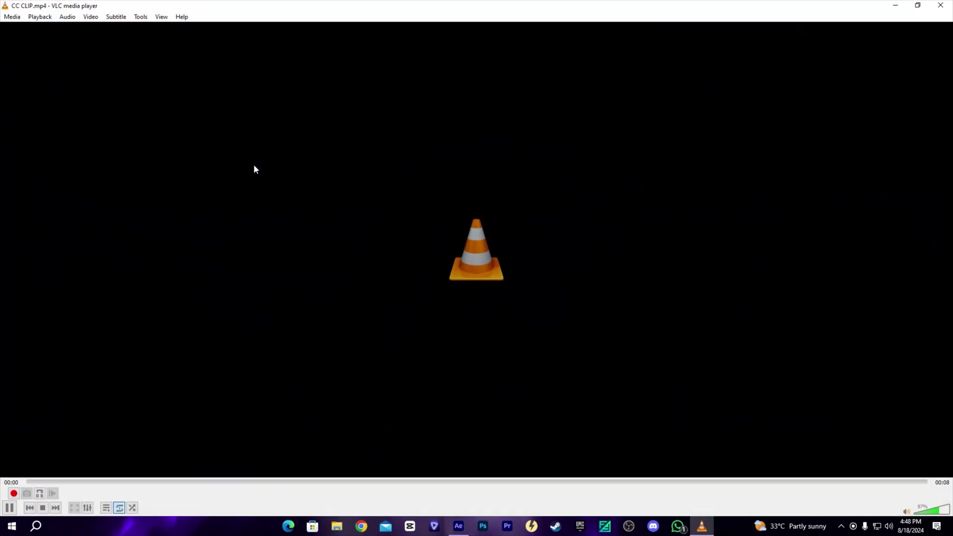